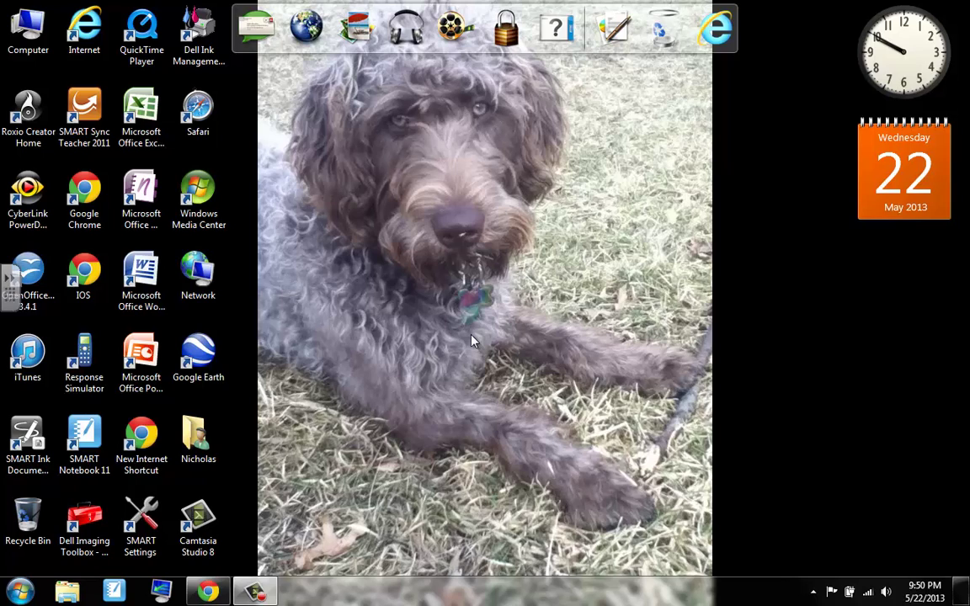
- Open iTunes and copy the song Can't Hold Us (feat. Ray Dalton) from the music library to the connected iPod
{"action": "double_click", "coordinate": [43, 358]}
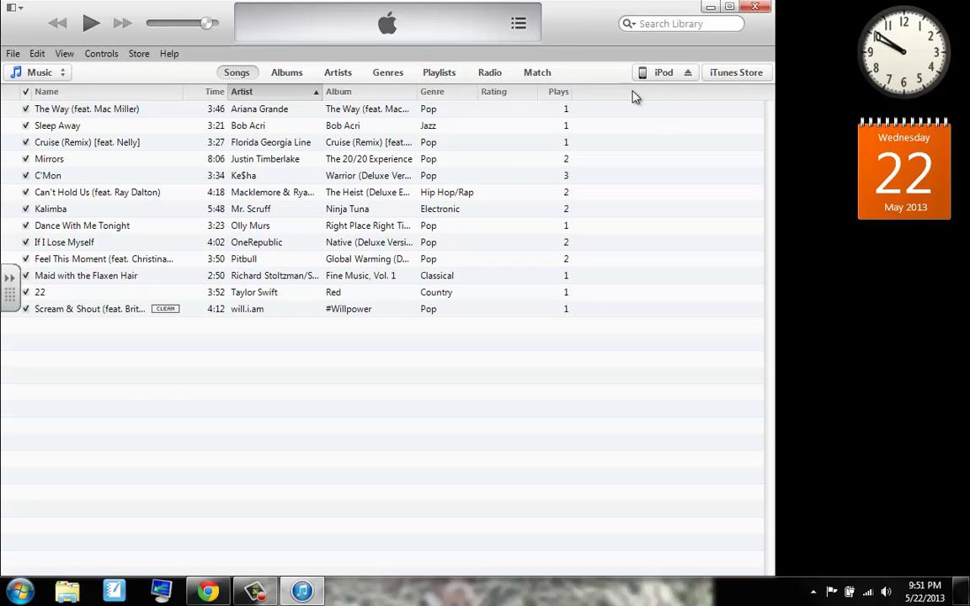
{"action": "left_click", "coordinate": [643, 73]}
{"action": "left_click", "coordinate": [747, 73]}
{"action": "left_click_drag", "start_coordinate": [61, 200], "coordinate": [629, 117]}
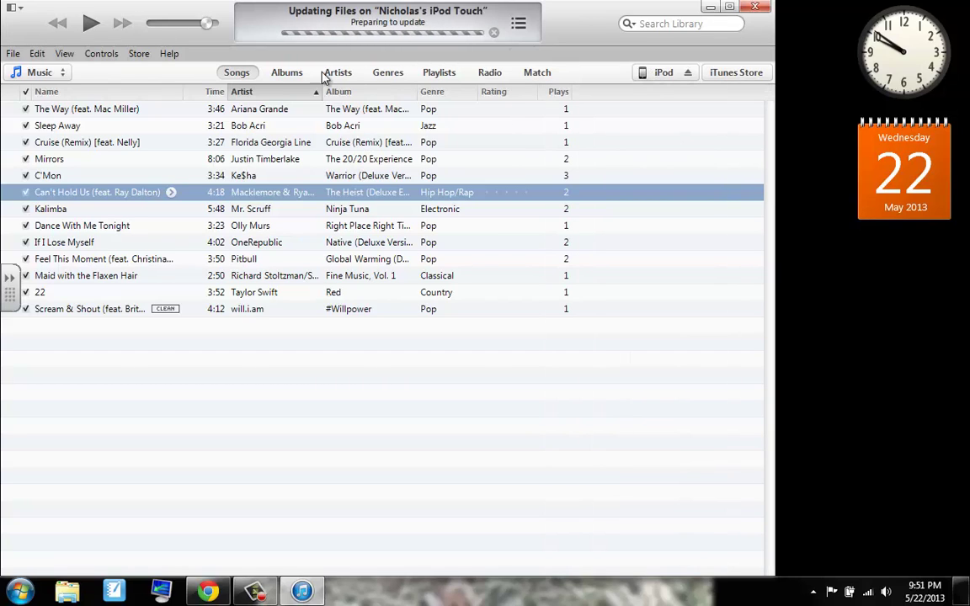
- Open the connected iPod's summary page and look over its software, backup and option settings
{"action": "left_click", "coordinate": [662, 74]}
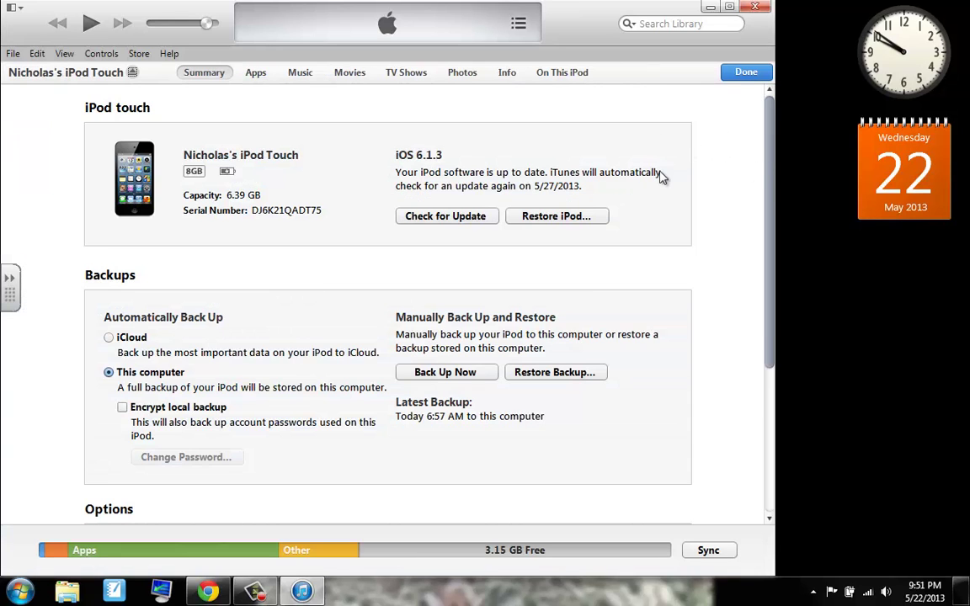
{"action": "scroll", "coordinate": [663, 178], "scroll_direction": "down", "scroll_amount": 5}
{"action": "scroll", "coordinate": [668, 189], "scroll_direction": "up", "scroll_amount": 5}
- Try the iCloud backup location, return to This computer, and try turning on local backup encryption without setting a password
{"action": "left_click", "coordinate": [109, 337]}
{"action": "left_click", "coordinate": [113, 373]}
{"action": "left_click", "coordinate": [122, 407]}
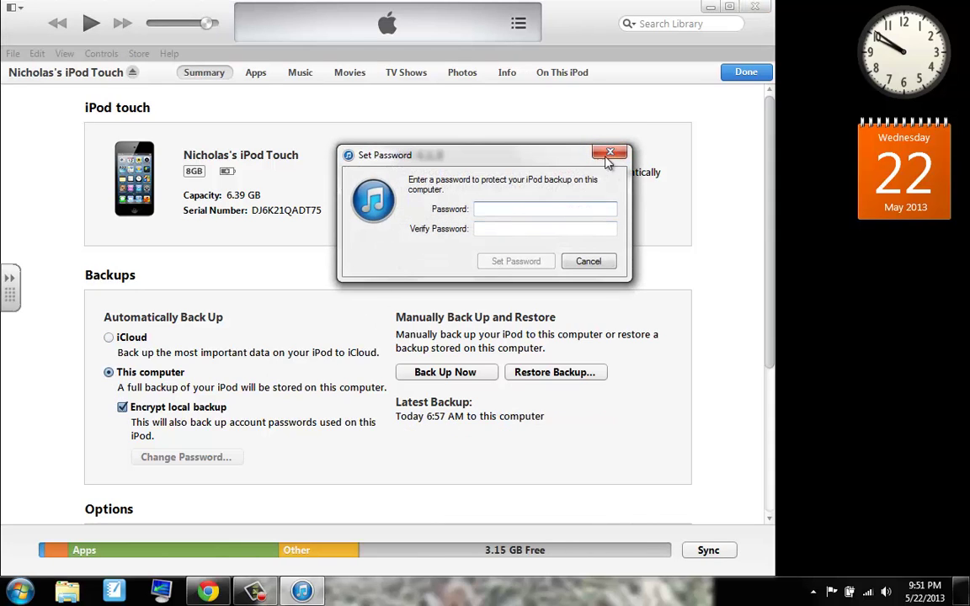
{"action": "left_click", "coordinate": [609, 157]}
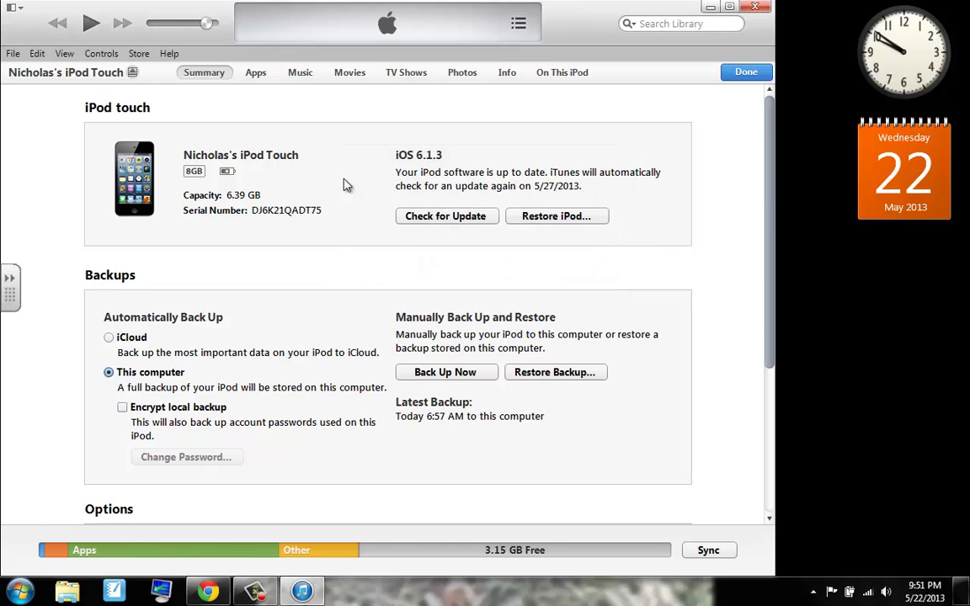
- Open the iPod's name for editing, then view the backups available to restore and return to the music library
{"action": "left_click", "coordinate": [219, 158]}
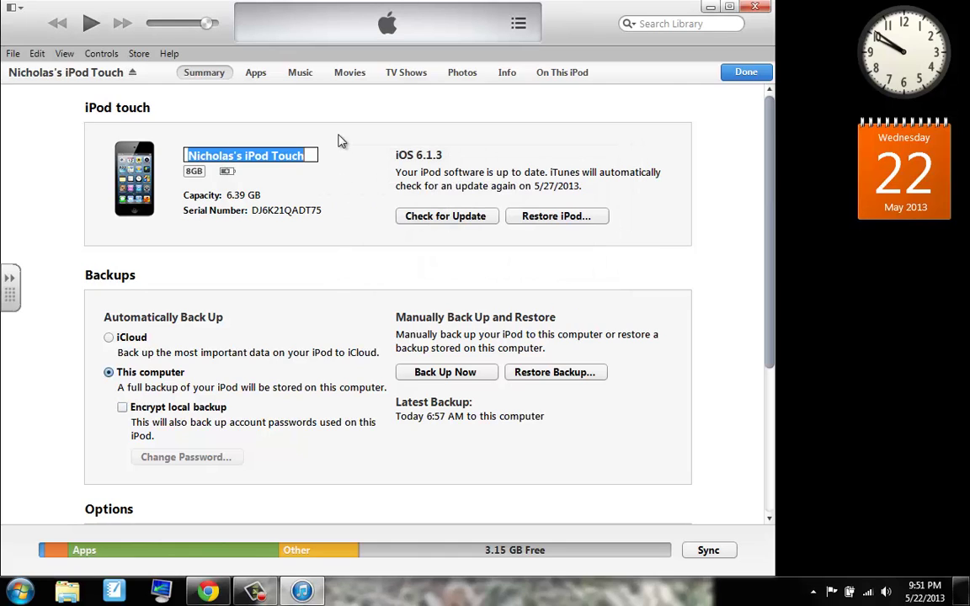
{"action": "left_click", "coordinate": [304, 165]}
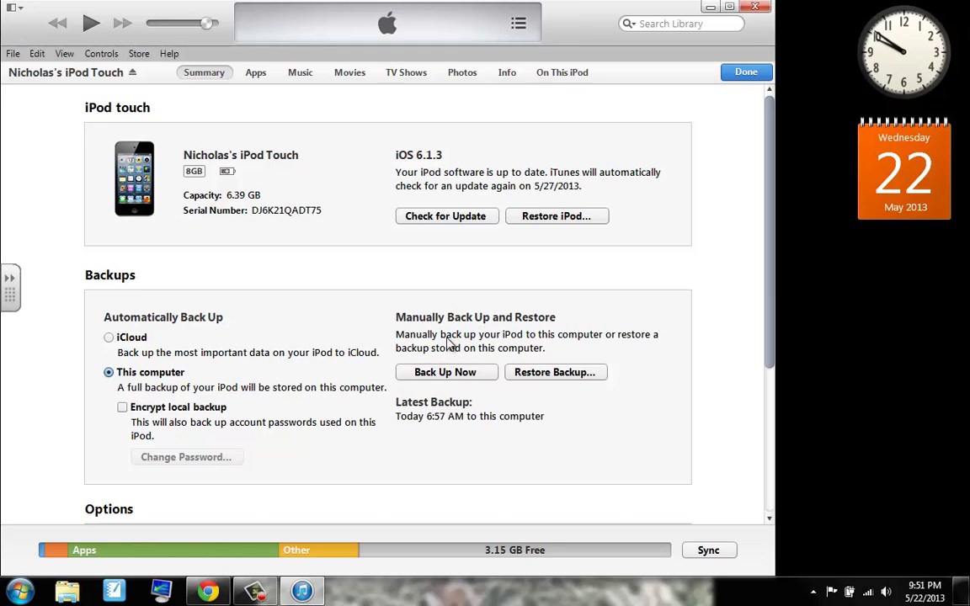
{"action": "left_click", "coordinate": [516, 377]}
{"action": "left_click", "coordinate": [537, 218]}
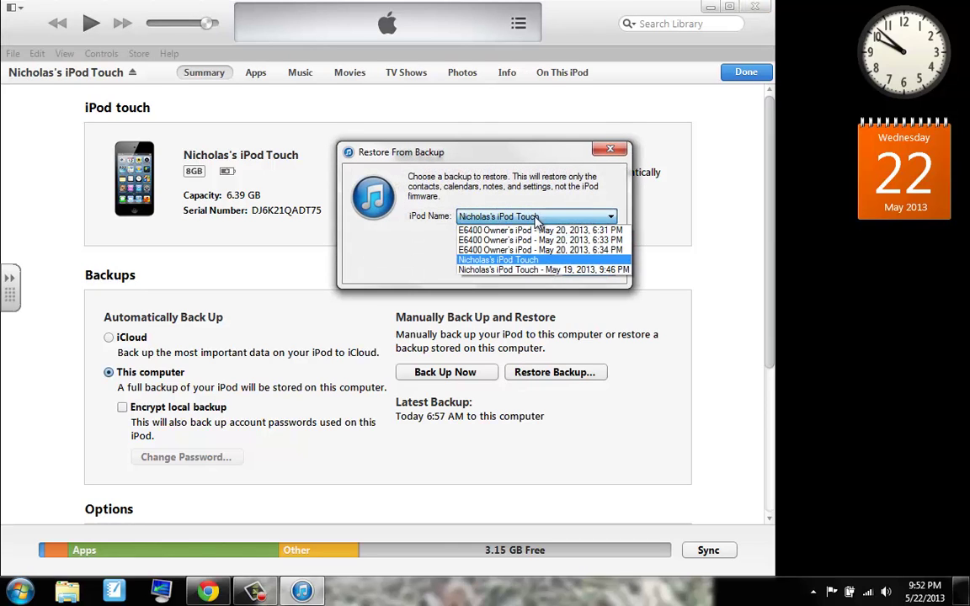
{"action": "left_click", "coordinate": [529, 260]}
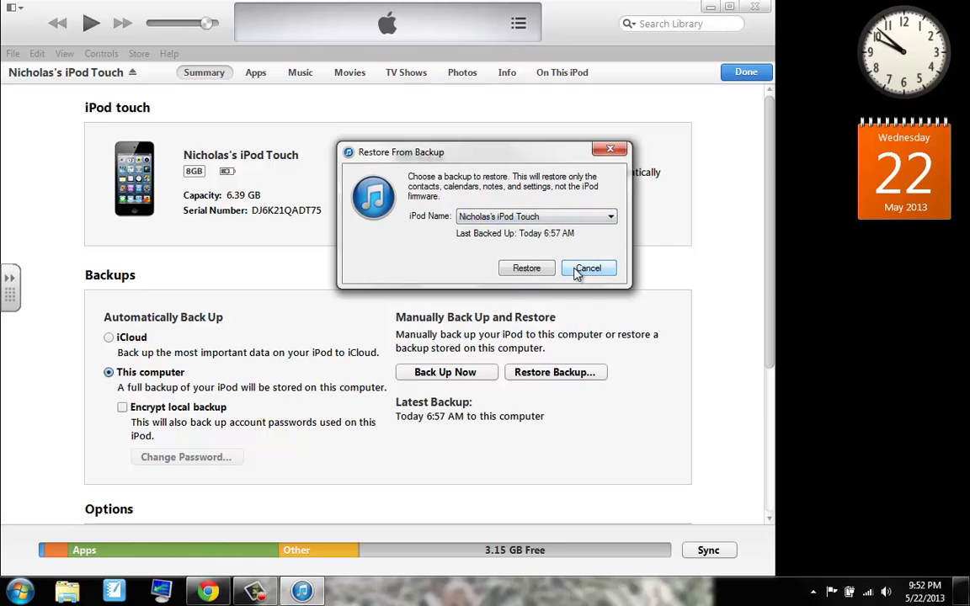
{"action": "left_click", "coordinate": [579, 271]}
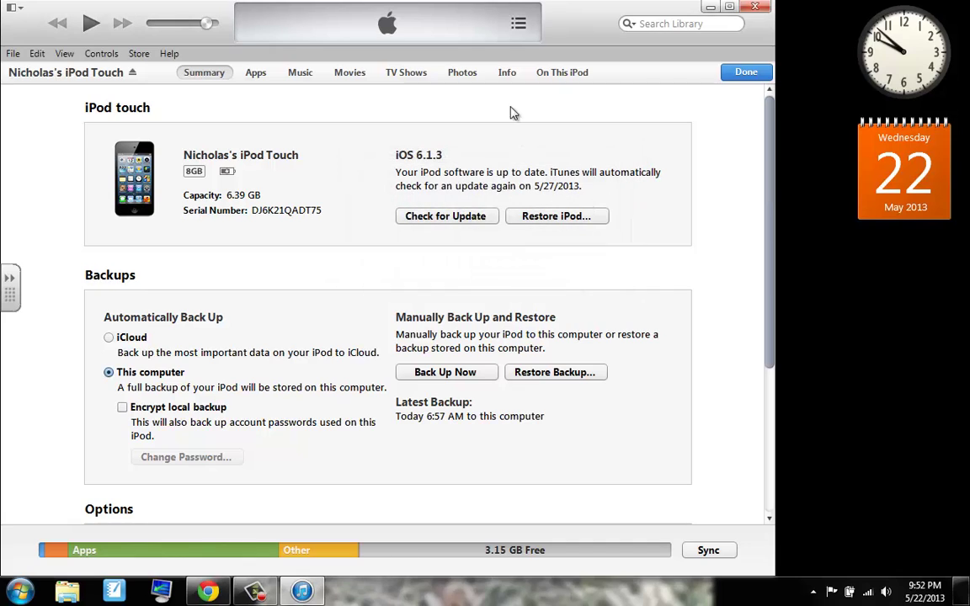
{"action": "left_click", "coordinate": [745, 73]}
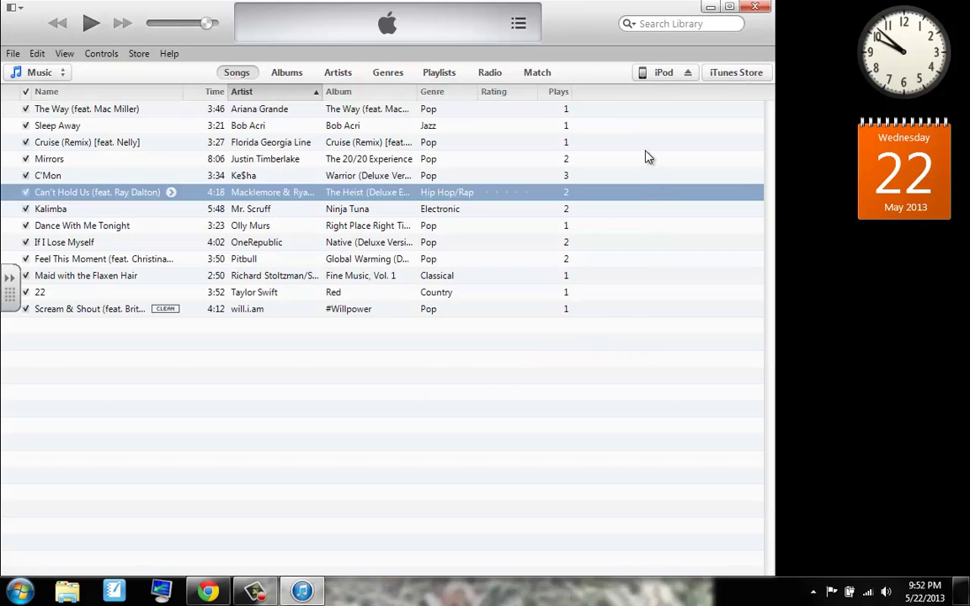
- Open the iTunes Store, view the featured Darius Rucker album, and return to the store's home page
{"action": "left_click", "coordinate": [755, 76]}
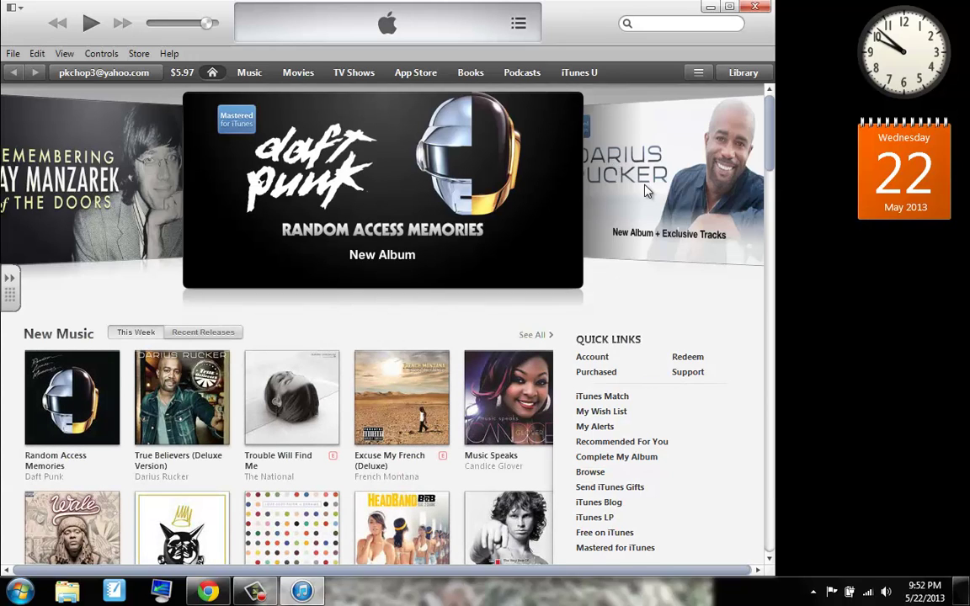
{"action": "left_click", "coordinate": [686, 118]}
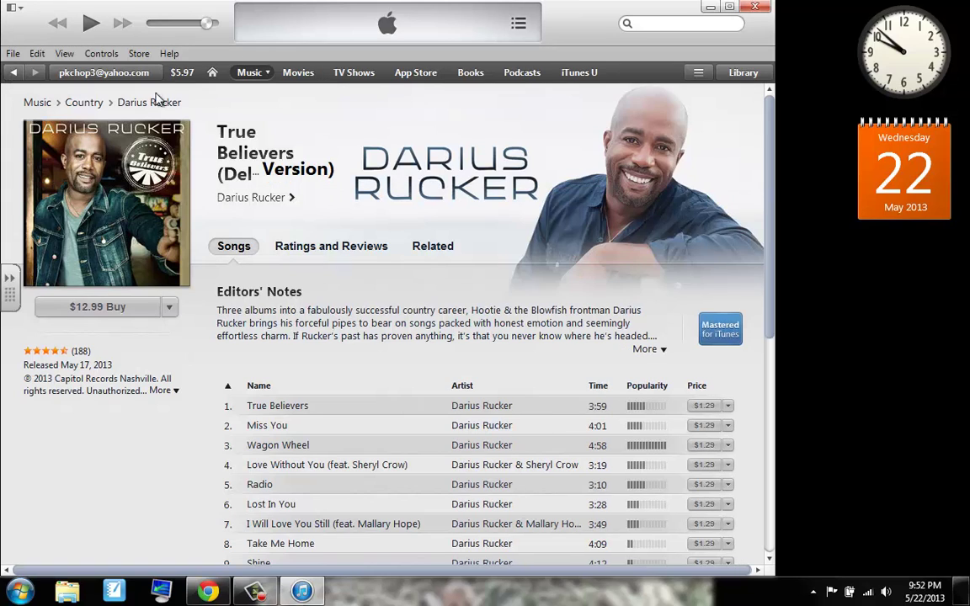
{"action": "left_click", "coordinate": [12, 73]}
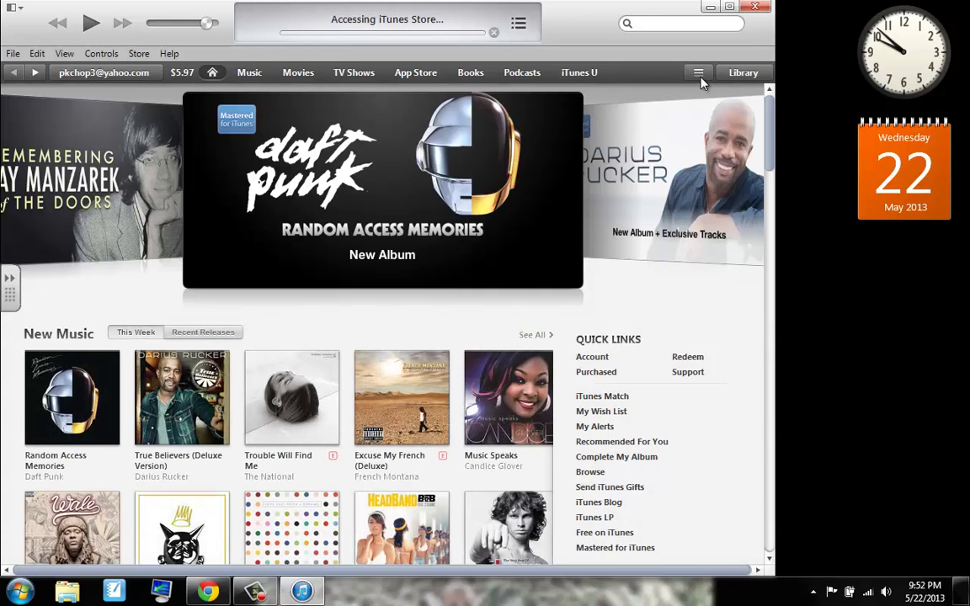
- Browse the store's Music section, including the top songs and top albums charts, and return to the library
{"action": "left_click", "coordinate": [250, 72]}
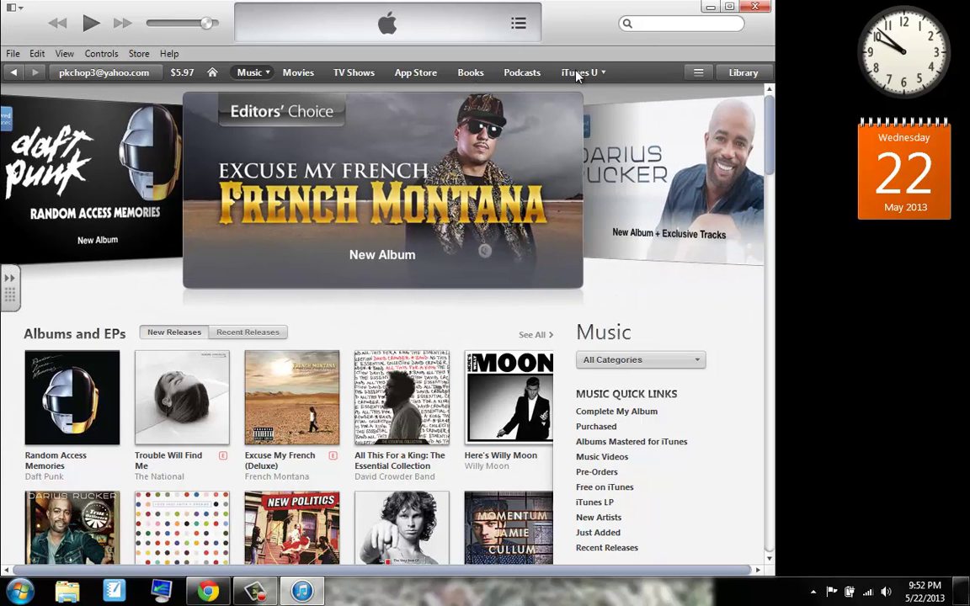
{"action": "left_click", "coordinate": [766, 74]}
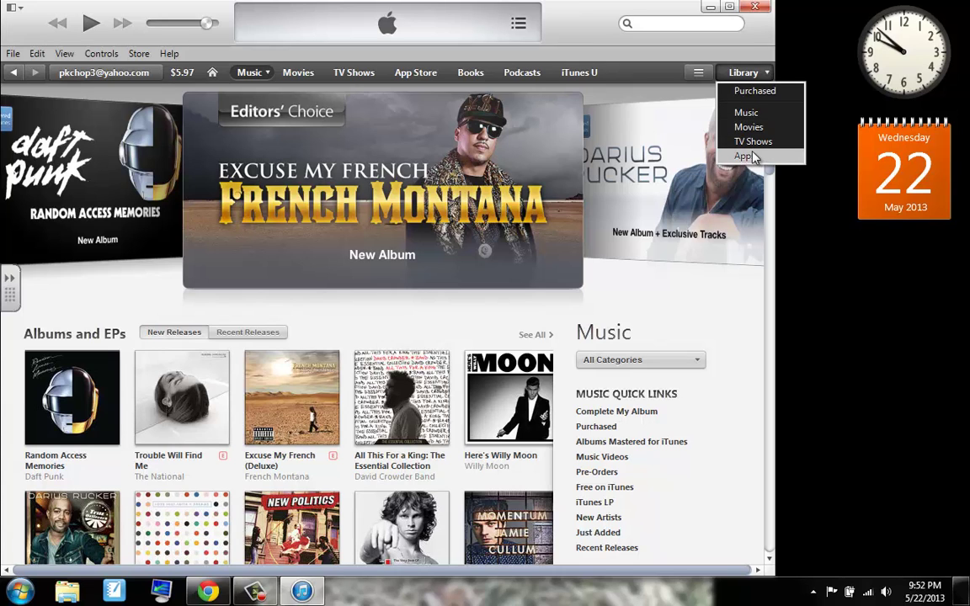
{"action": "left_click_drag", "start_coordinate": [768, 172], "coordinate": [769, 235]}
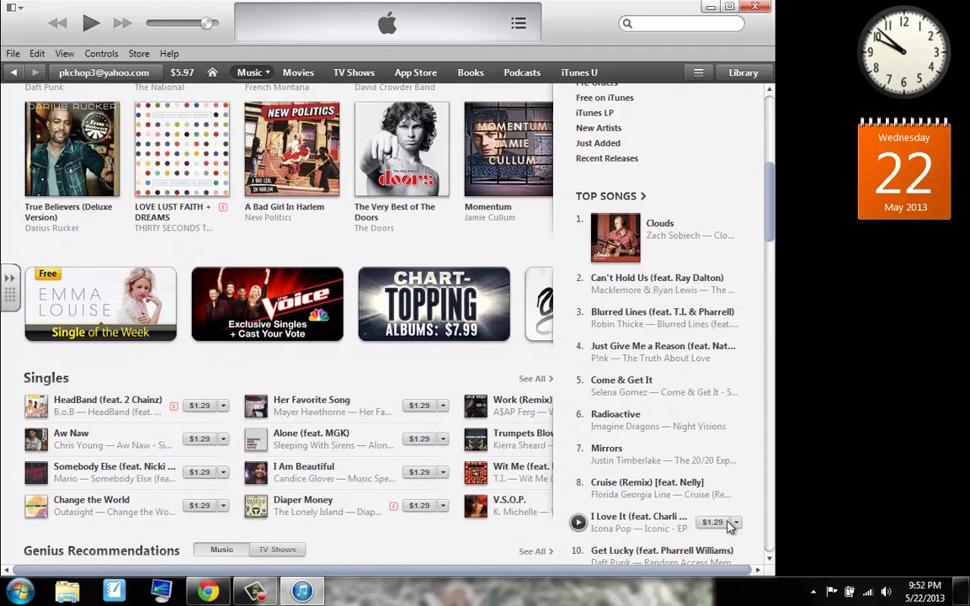
{"action": "left_click", "coordinate": [768, 560]}
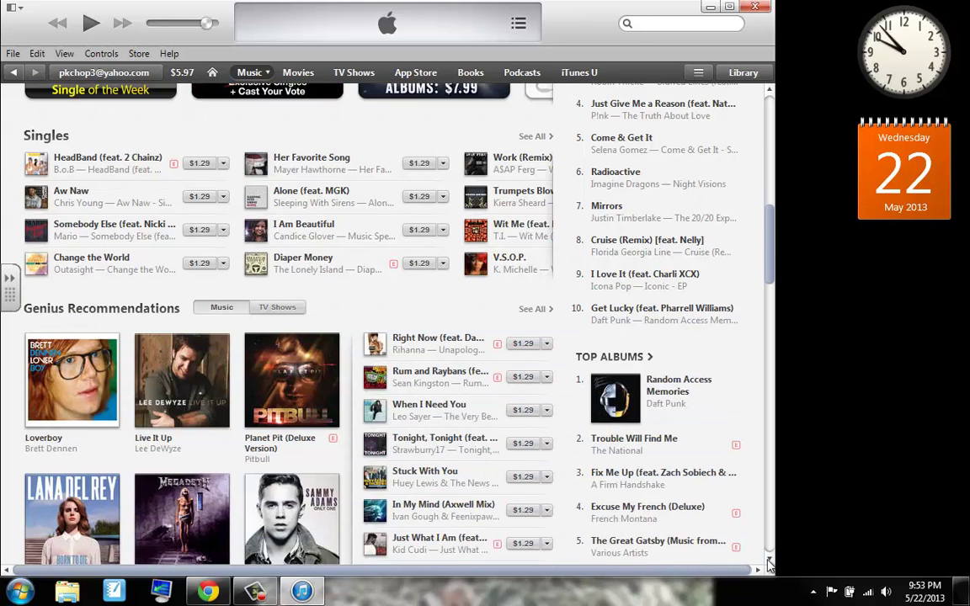
{"action": "left_click_drag", "start_coordinate": [768, 566], "coordinate": [768, 566]}
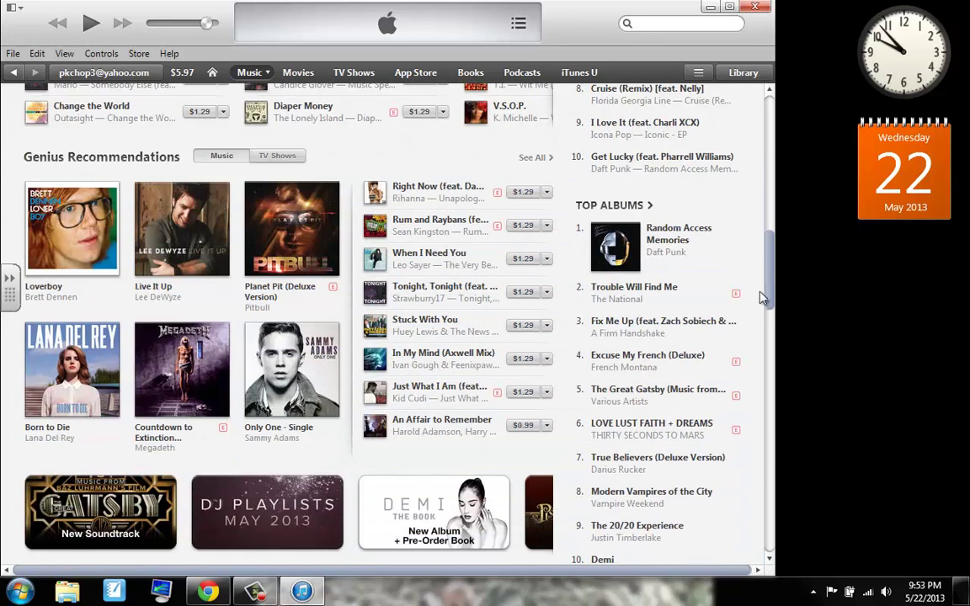
{"action": "left_click_drag", "start_coordinate": [768, 285], "coordinate": [779, 112]}
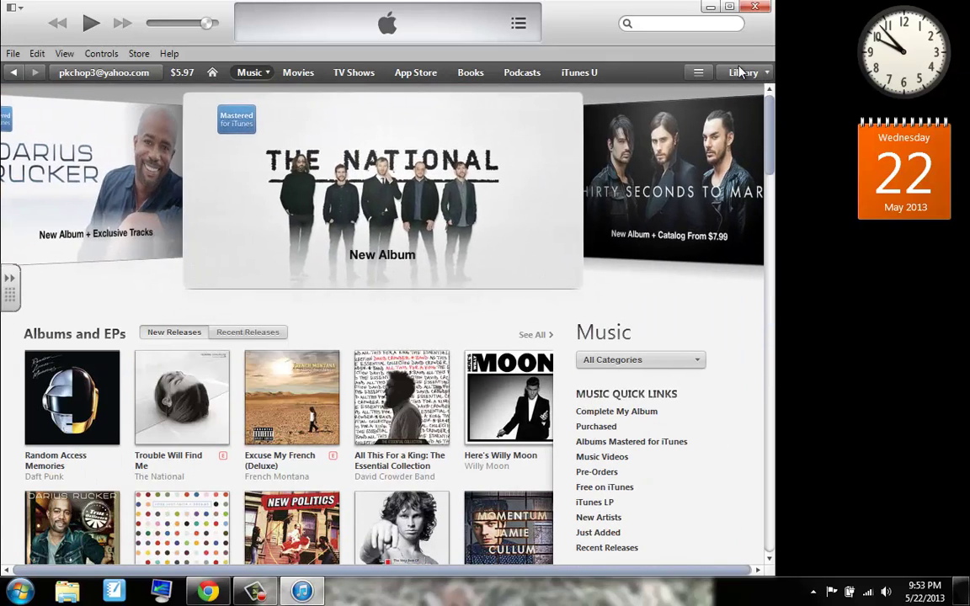
{"action": "left_click", "coordinate": [741, 73]}
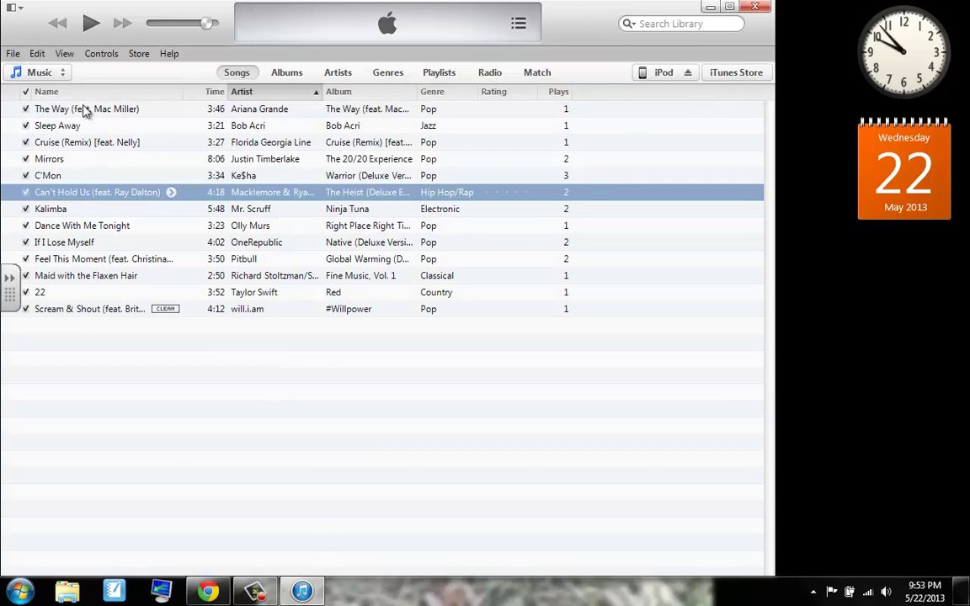
- Switch the library from Music to Apps
{"action": "left_click", "coordinate": [39, 73]}
{"action": "left_click", "coordinate": [49, 162]}
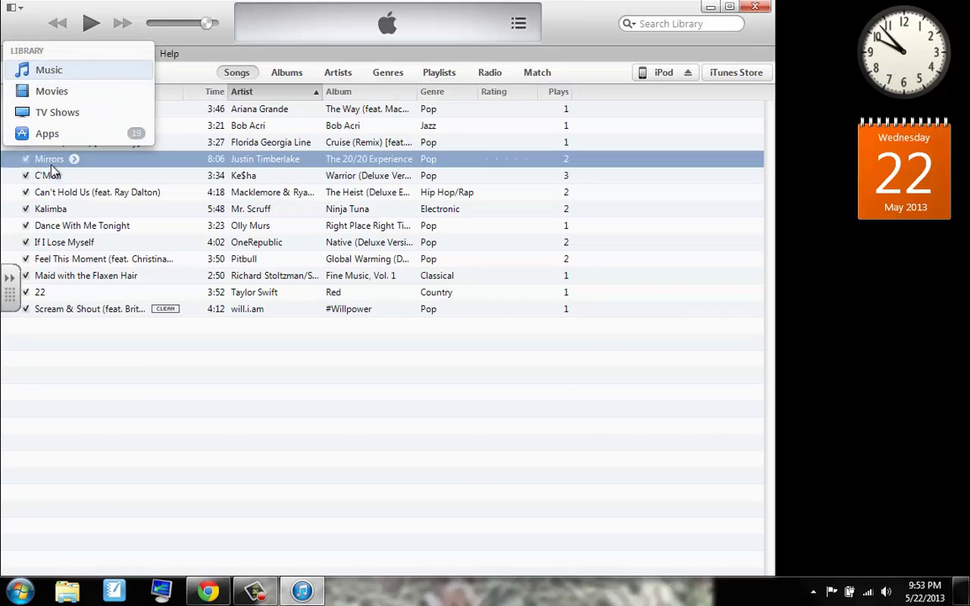
{"action": "left_click", "coordinate": [40, 74]}
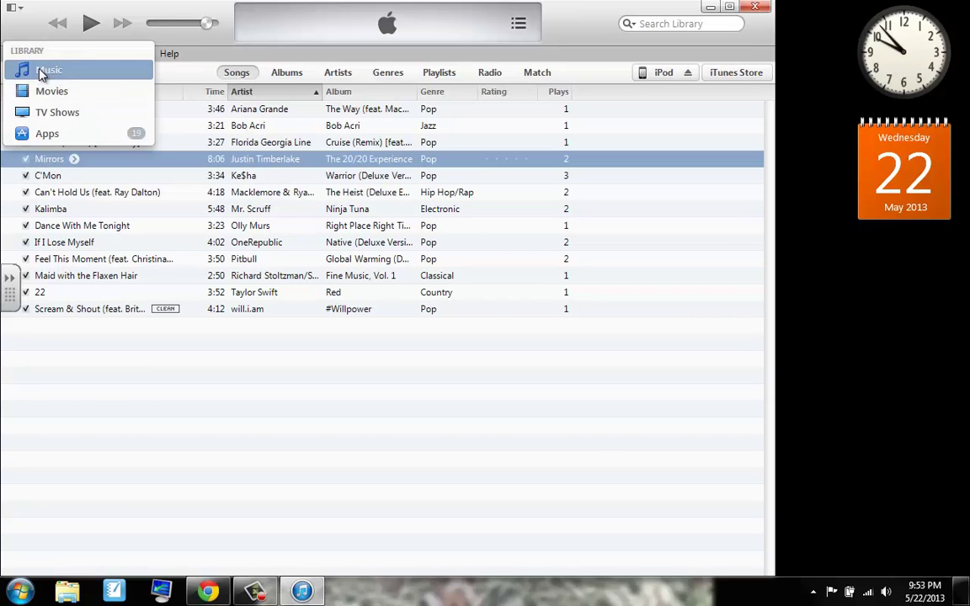
{"action": "left_click", "coordinate": [47, 133]}
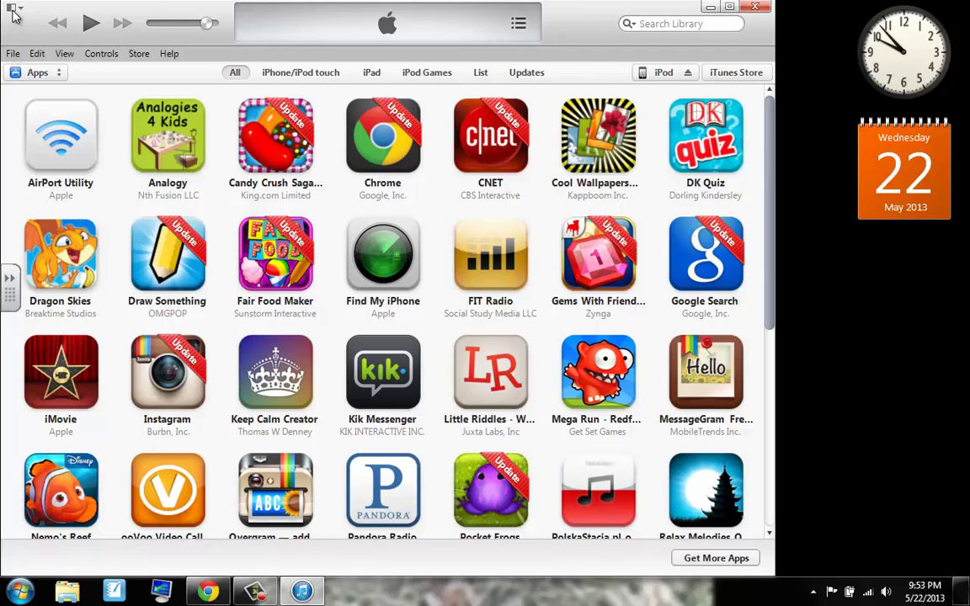
- Open the iTunes preferences and review the Devices, General, Playback and Sharing settings
{"action": "left_click", "coordinate": [12, 9]}
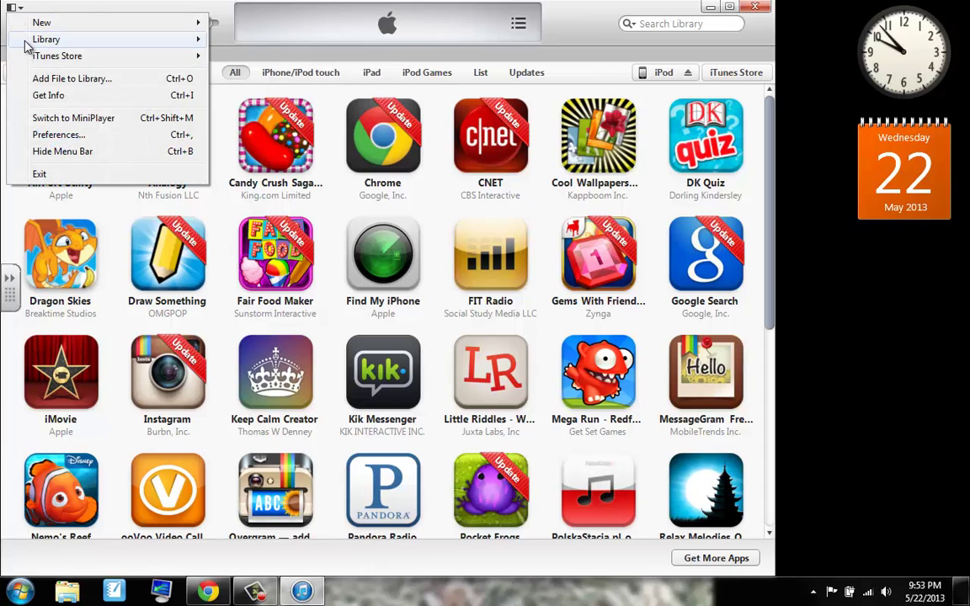
{"action": "left_click", "coordinate": [27, 135]}
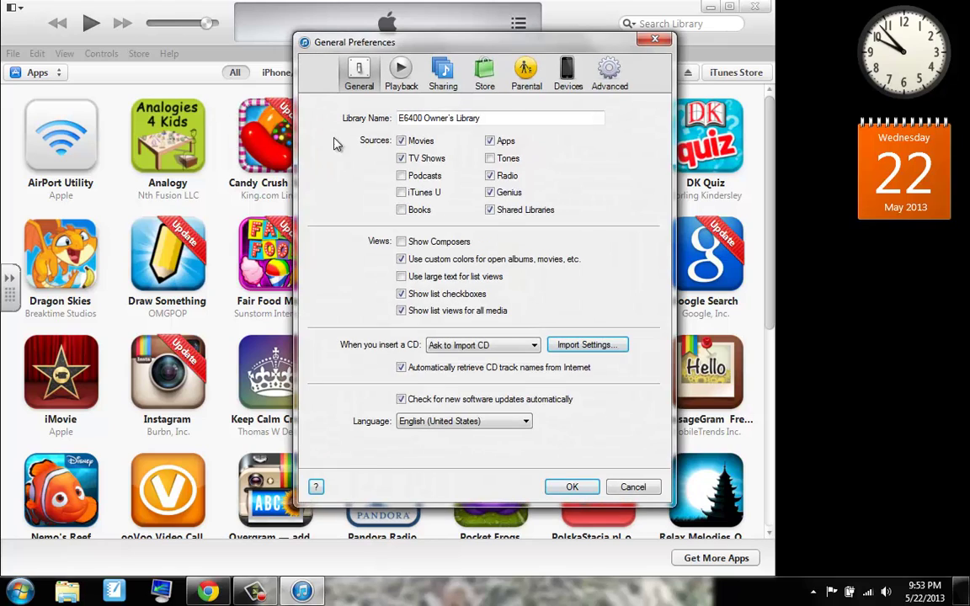
{"action": "left_click", "coordinate": [572, 77]}
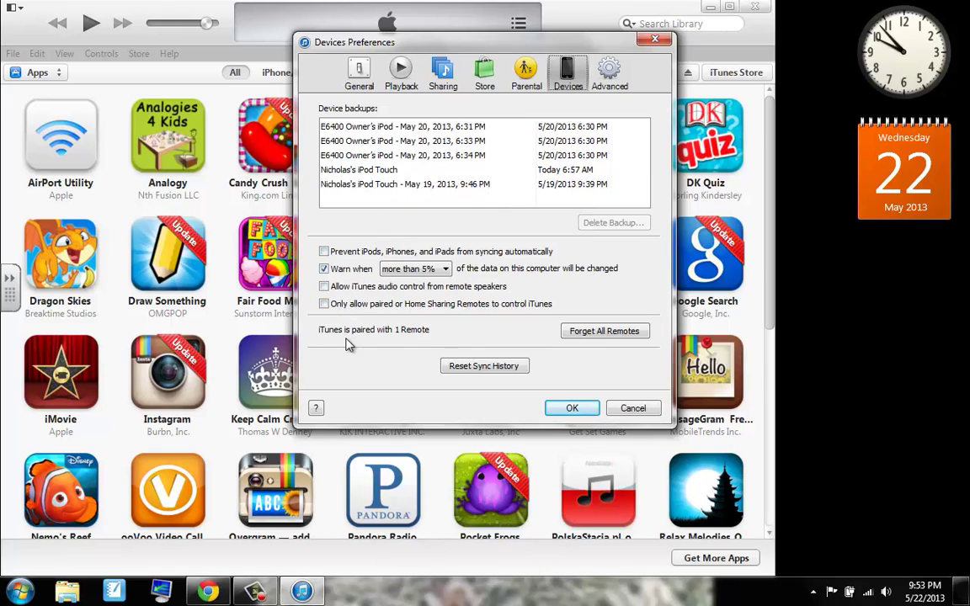
{"action": "left_click", "coordinate": [363, 82]}
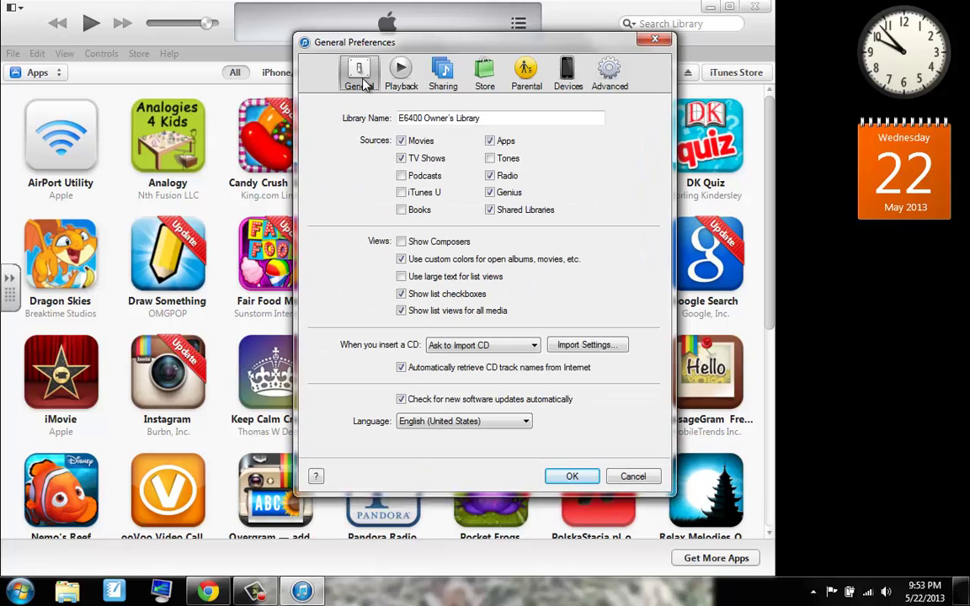
{"action": "left_click", "coordinate": [390, 78]}
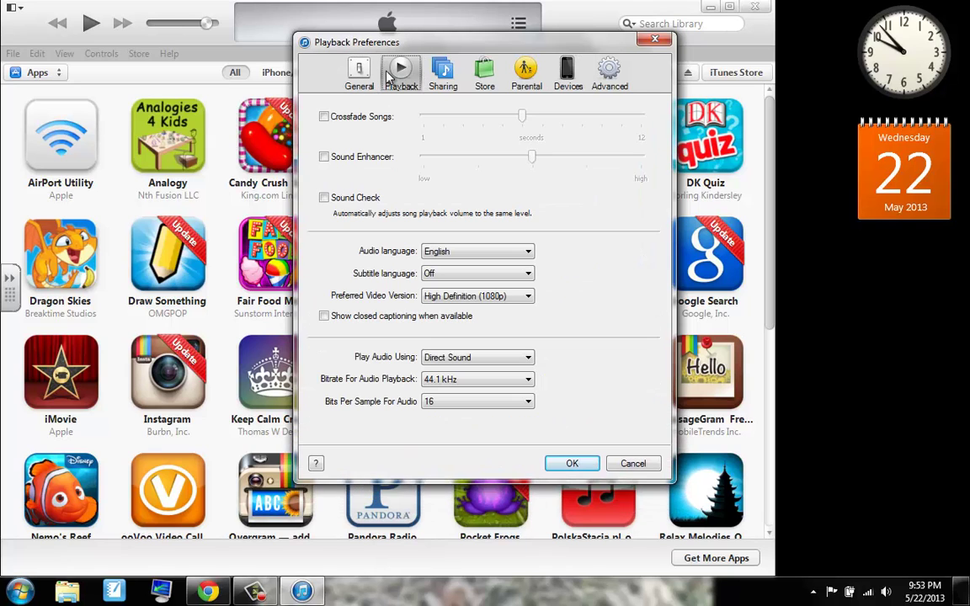
{"action": "left_click", "coordinate": [435, 78]}
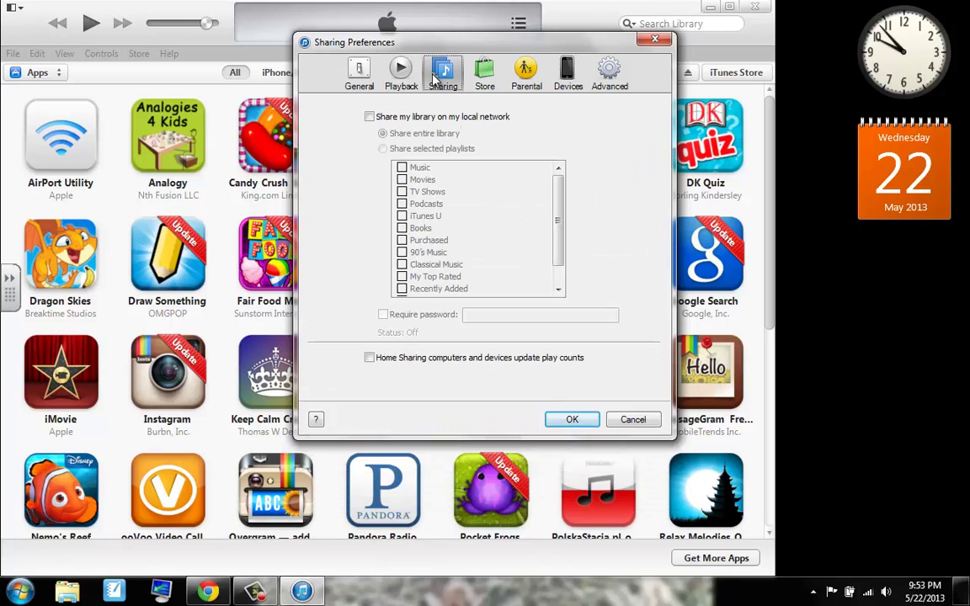
- In the General preferences, rename the library using the owner's first name and enable the Tones and Books sources
{"action": "left_click", "coordinate": [341, 72]}
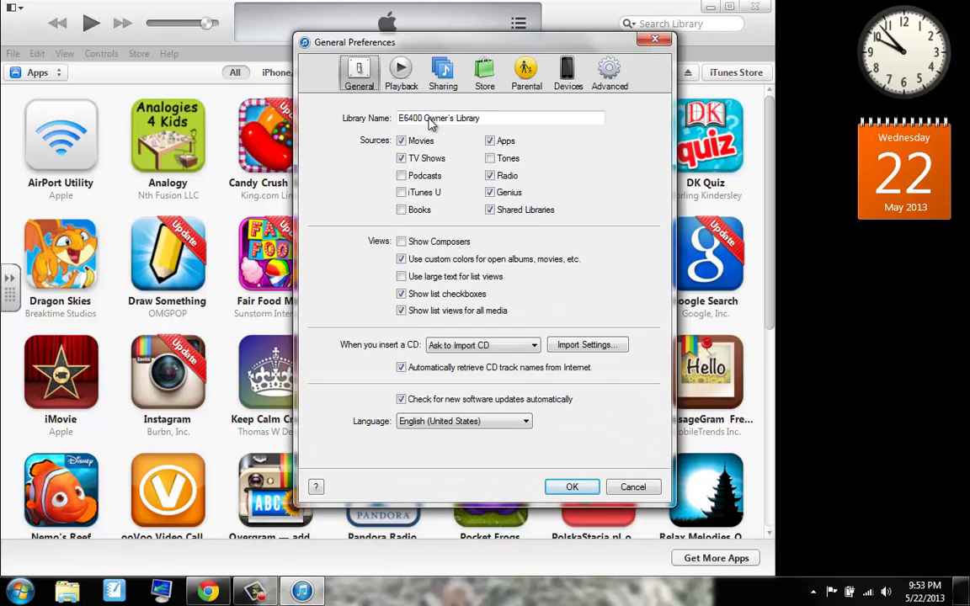
{"action": "left_click_drag", "start_coordinate": [503, 117], "coordinate": [374, 114]}
{"action": "key", "text": "BackSpace"}
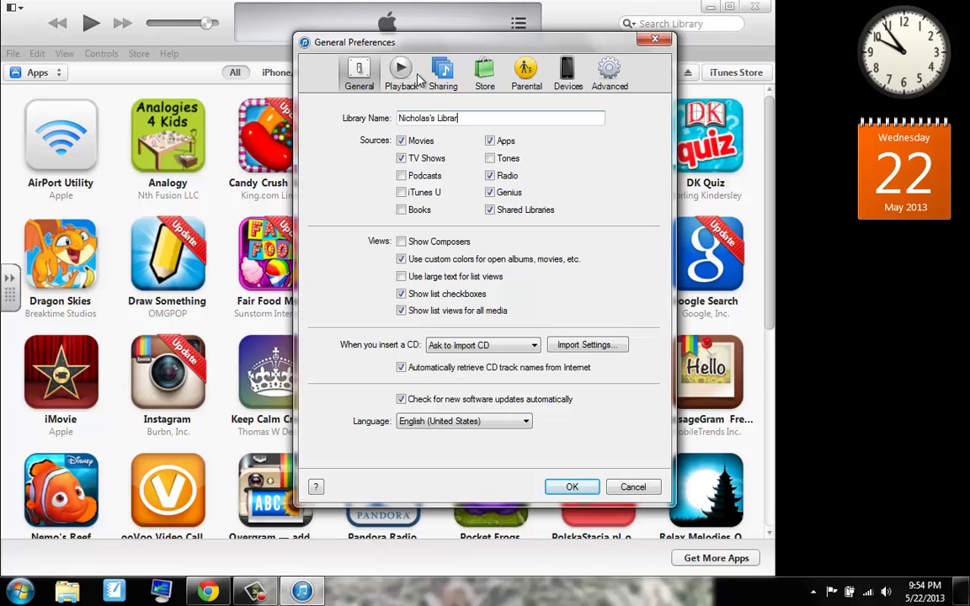
{"action": "left_click", "coordinate": [492, 161]}
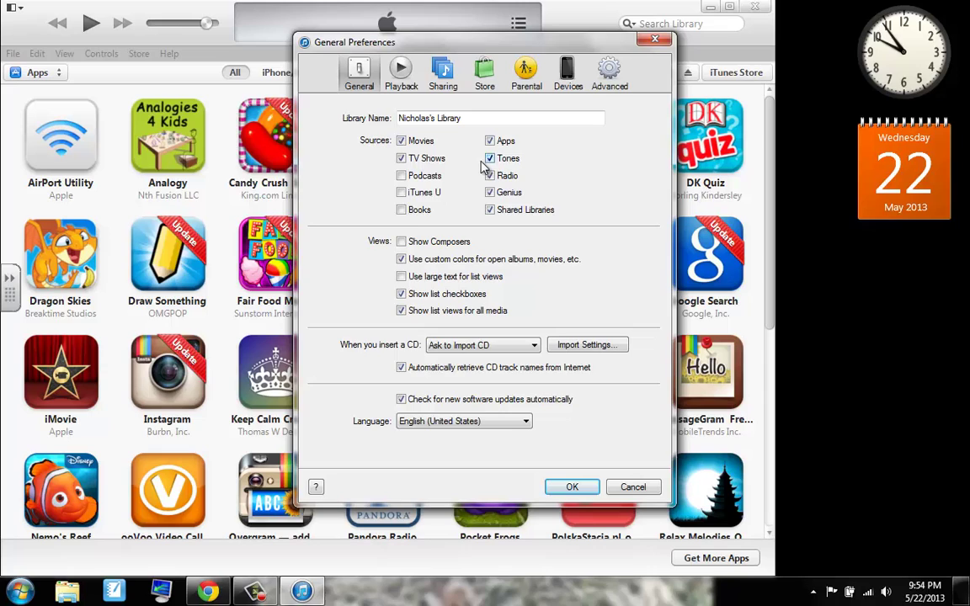
{"action": "left_click", "coordinate": [402, 212]}
- Review the Advanced preferences and the Store preferences
{"action": "left_click", "coordinate": [609, 72]}
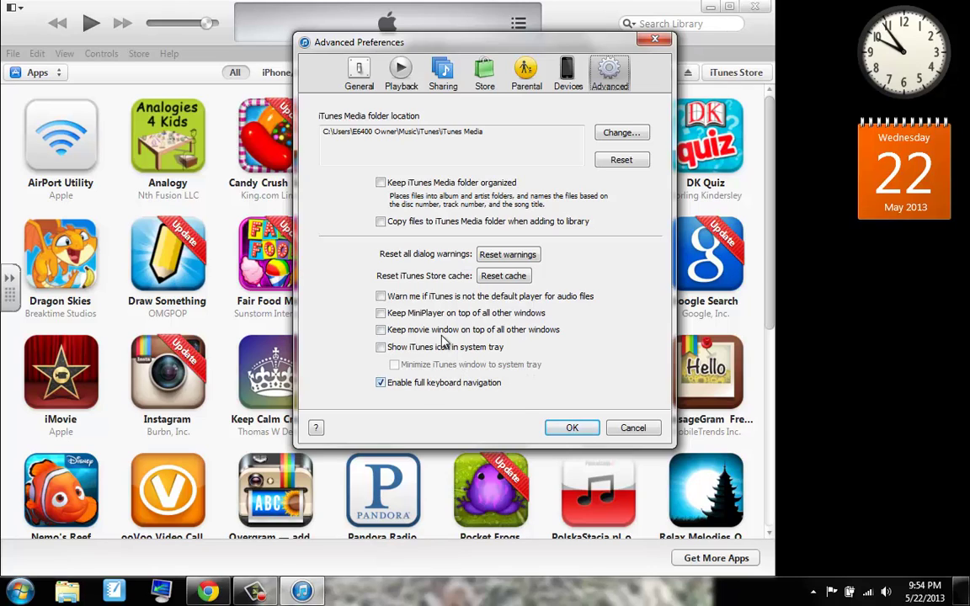
{"action": "left_click", "coordinate": [482, 78]}
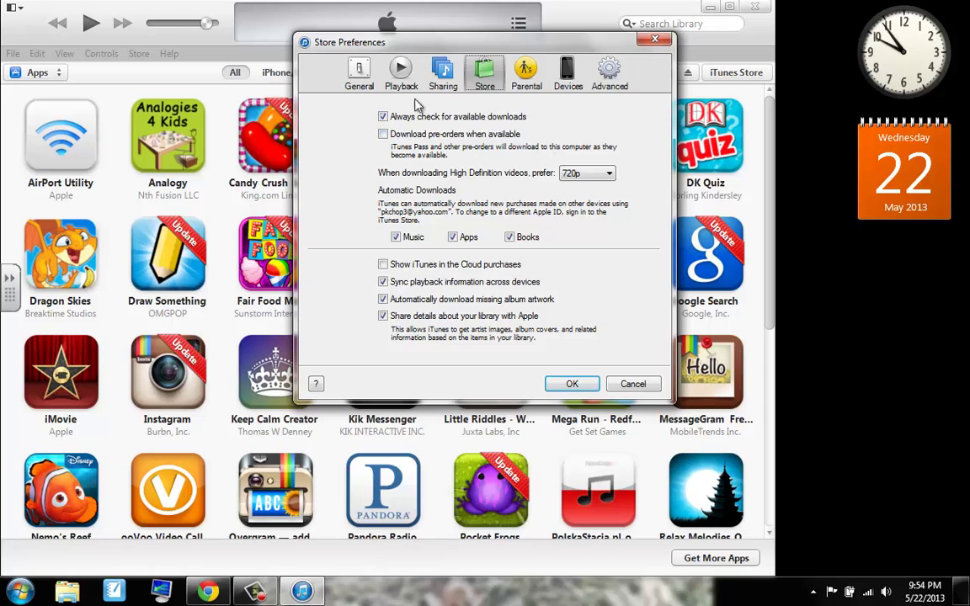
- Review the General preferences and the audio and video options in the Playback preferences
{"action": "left_click", "coordinate": [360, 84]}
{"action": "left_click", "coordinate": [401, 74]}
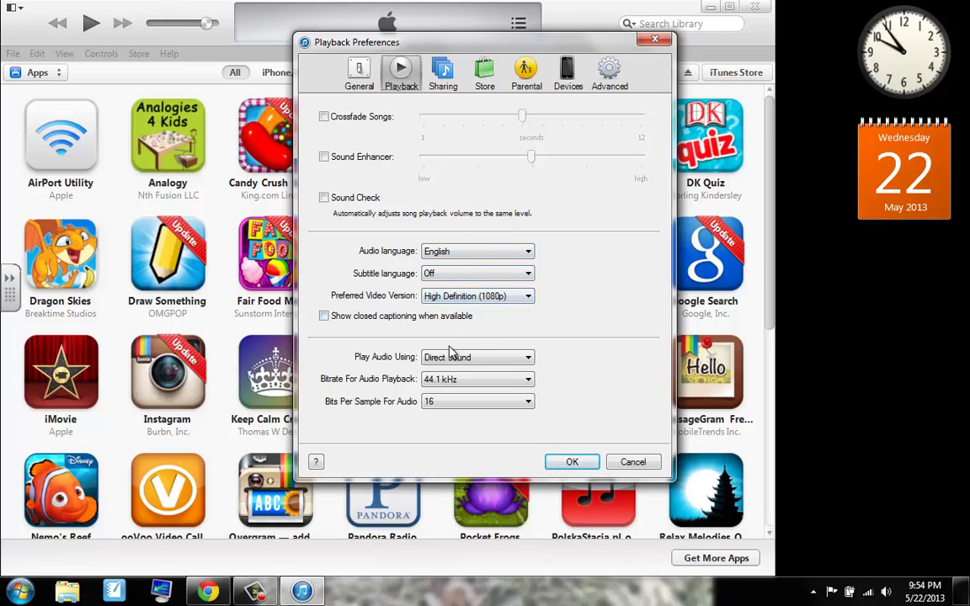
{"action": "left_click", "coordinate": [428, 358]}
- In the Sharing preferences, try sharing the library on the local network with a required password, and revert both options
{"action": "left_click", "coordinate": [431, 88]}
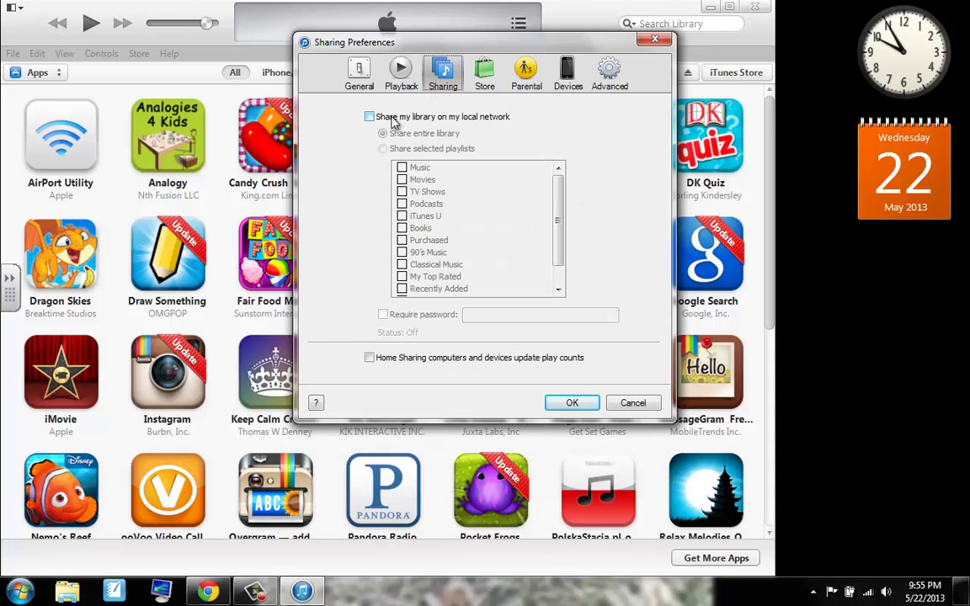
{"action": "left_click", "coordinate": [392, 119]}
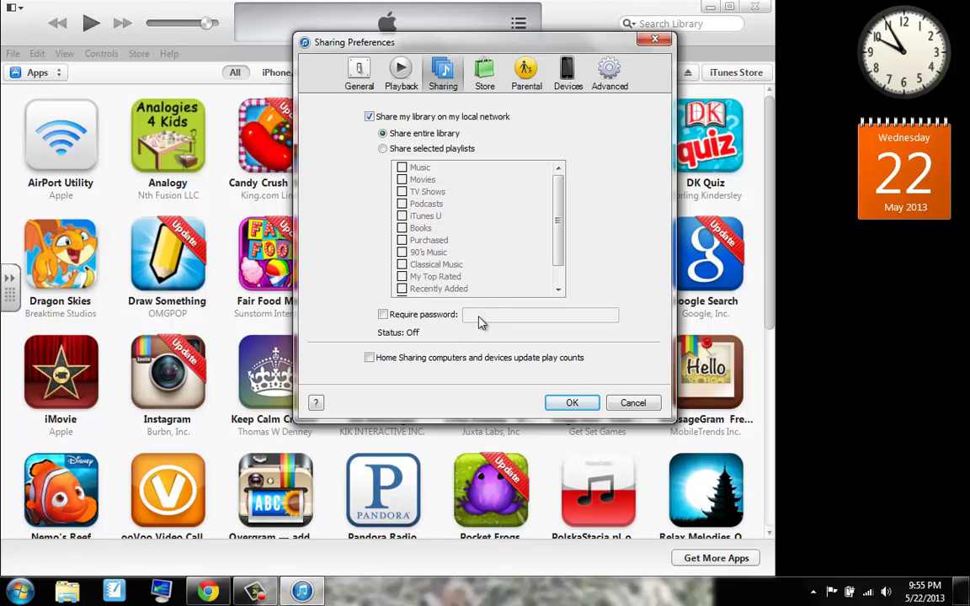
{"action": "left_click", "coordinate": [383, 314]}
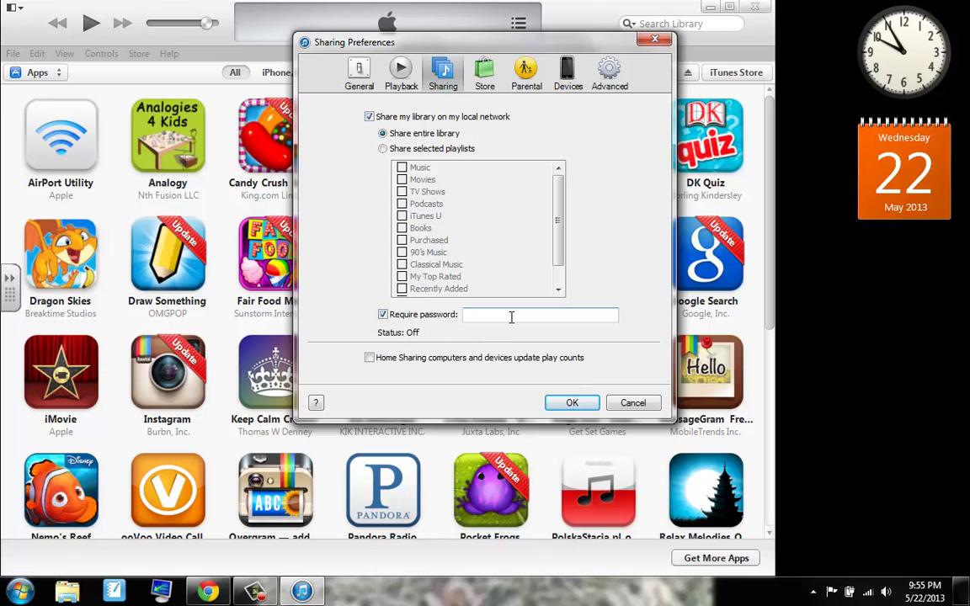
{"action": "left_click", "coordinate": [384, 314]}
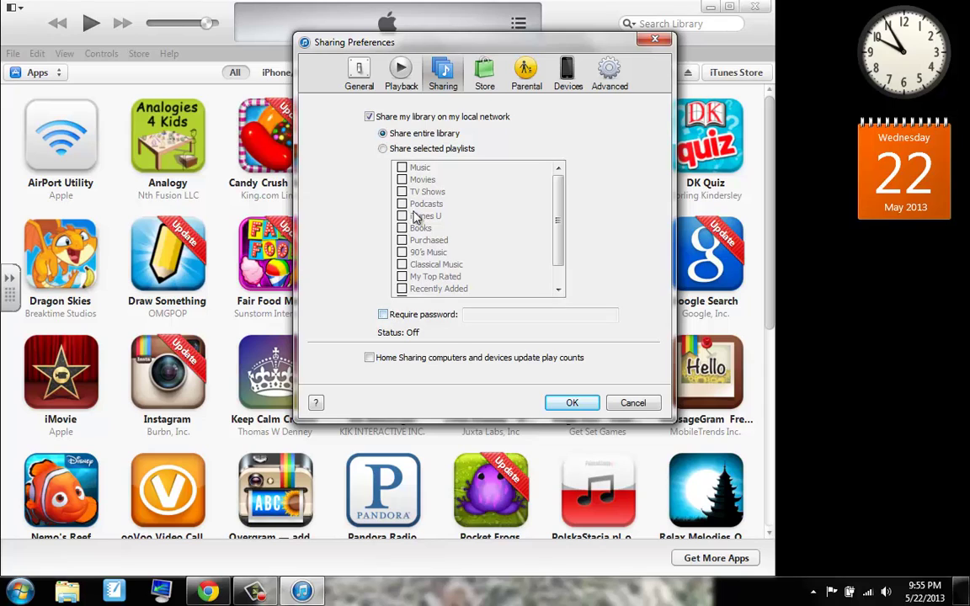
{"action": "left_click", "coordinate": [370, 118]}
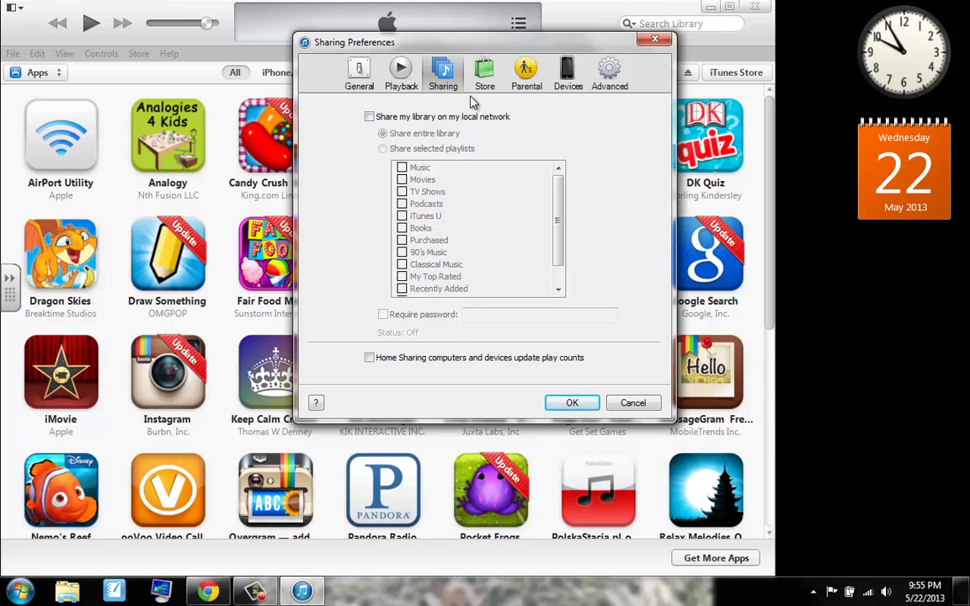
- In the Parental preferences, try disabling the iTunes Store and Shared Libraries, and clear both restrictions again
{"action": "left_click", "coordinate": [523, 74]}
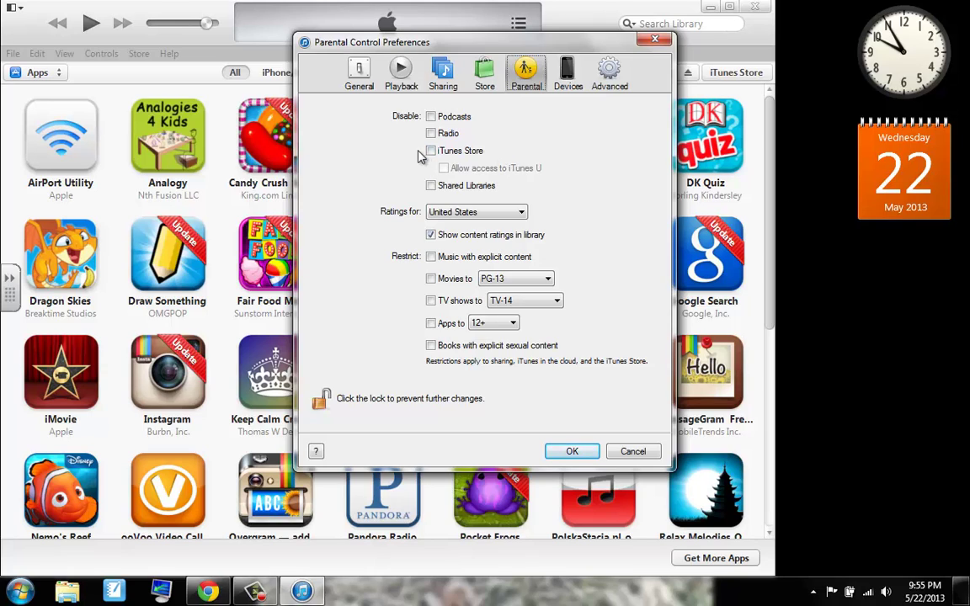
{"action": "left_click", "coordinate": [431, 152]}
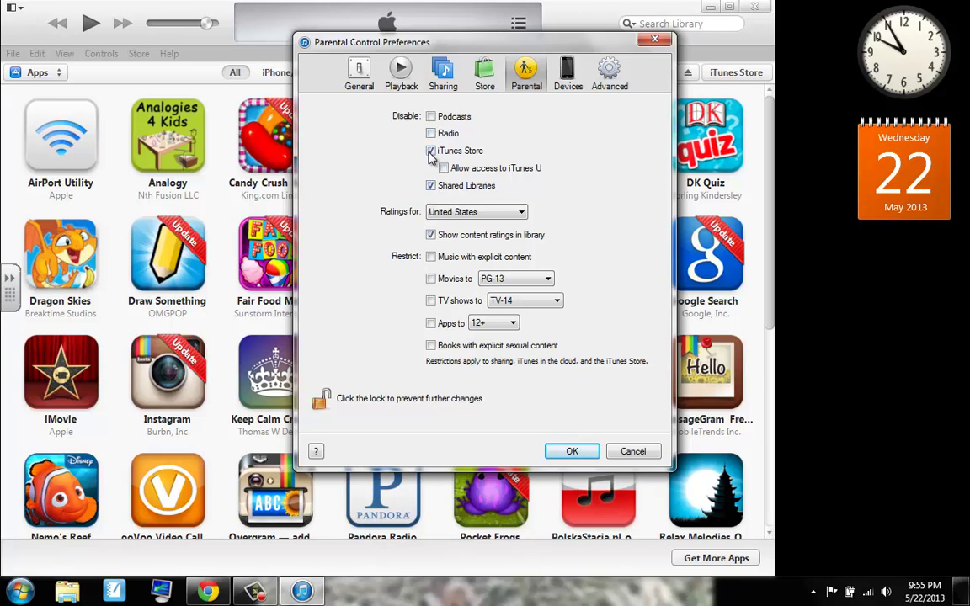
{"action": "left_click", "coordinate": [431, 151]}
{"action": "left_click", "coordinate": [431, 186]}
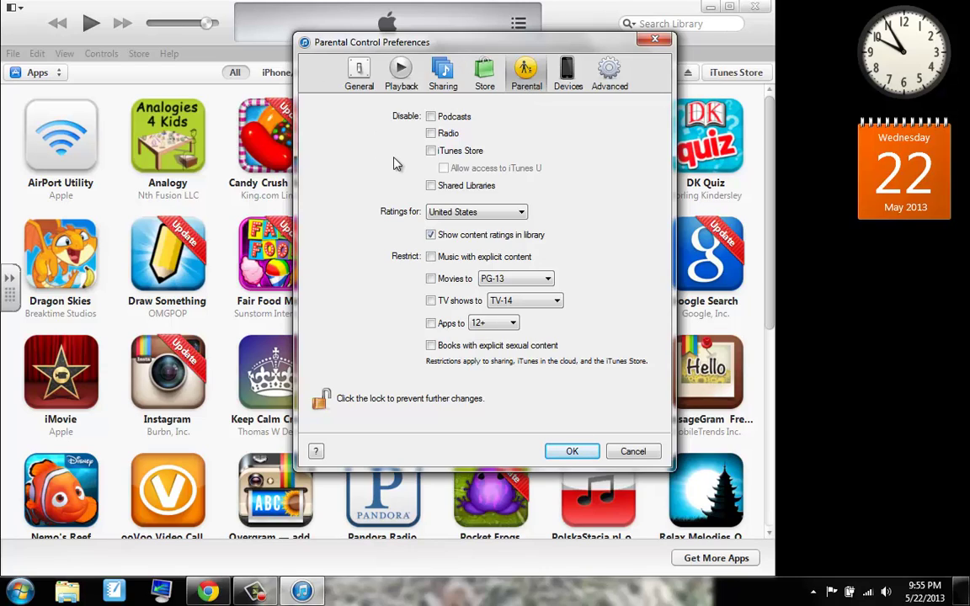
- Review the ratings country and app age restriction choices in the Parental preferences and confirm the preferences
{"action": "left_click", "coordinate": [495, 214]}
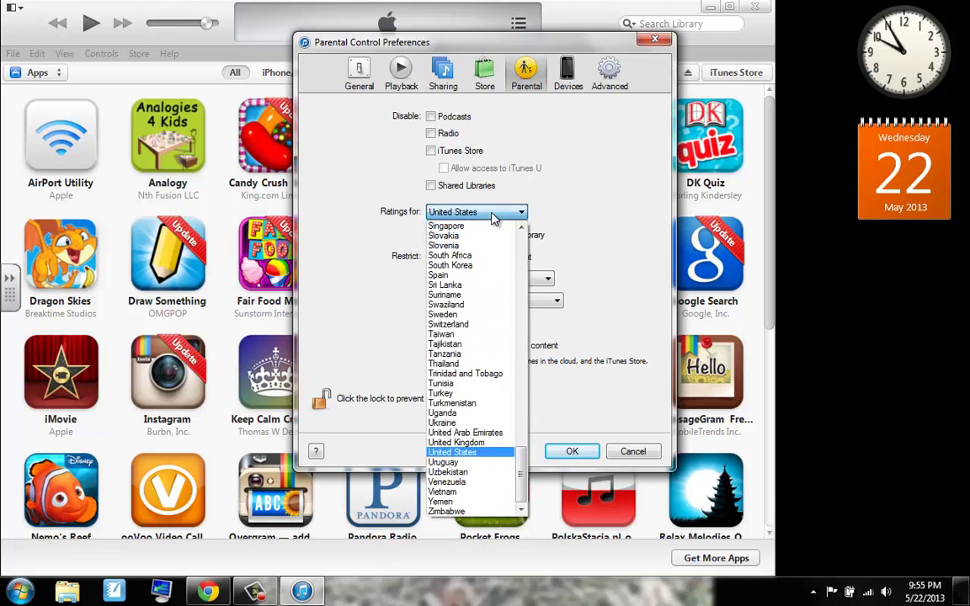
{"action": "left_click", "coordinate": [494, 216]}
{"action": "left_click", "coordinate": [494, 216]}
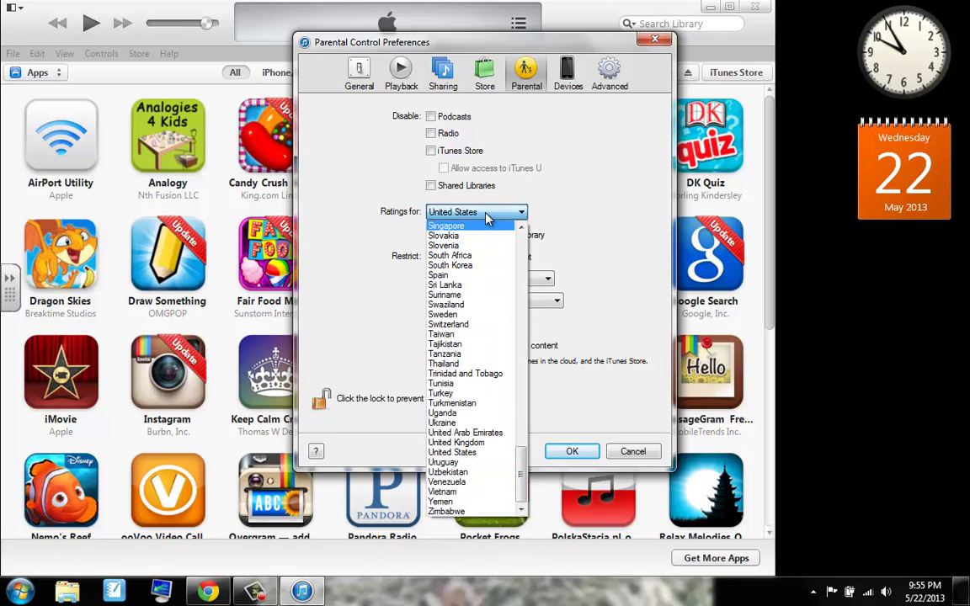
{"action": "left_click", "coordinate": [486, 218]}
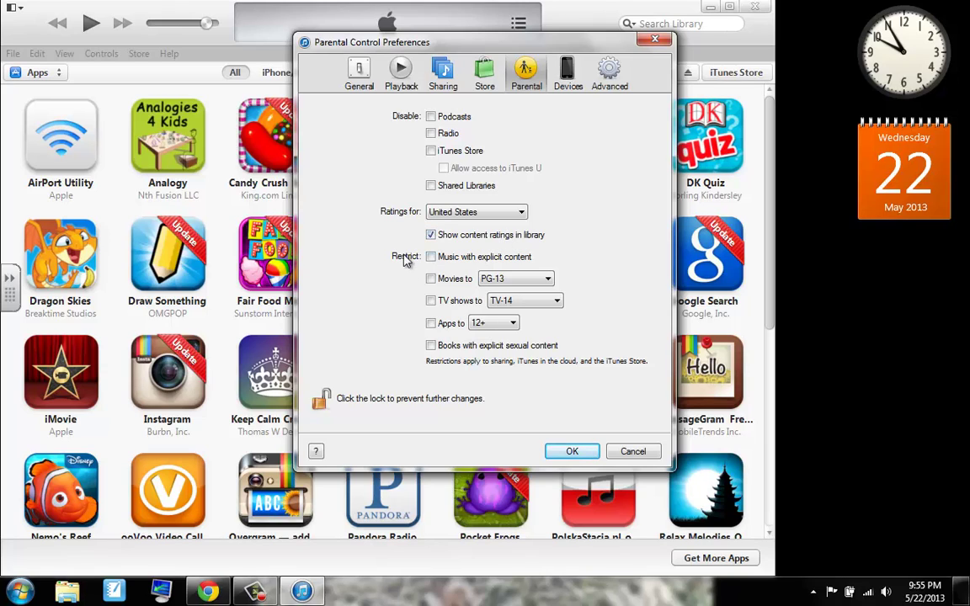
{"action": "left_click", "coordinate": [495, 323]}
{"action": "left_click", "coordinate": [332, 393]}
{"action": "left_click", "coordinate": [570, 451]}
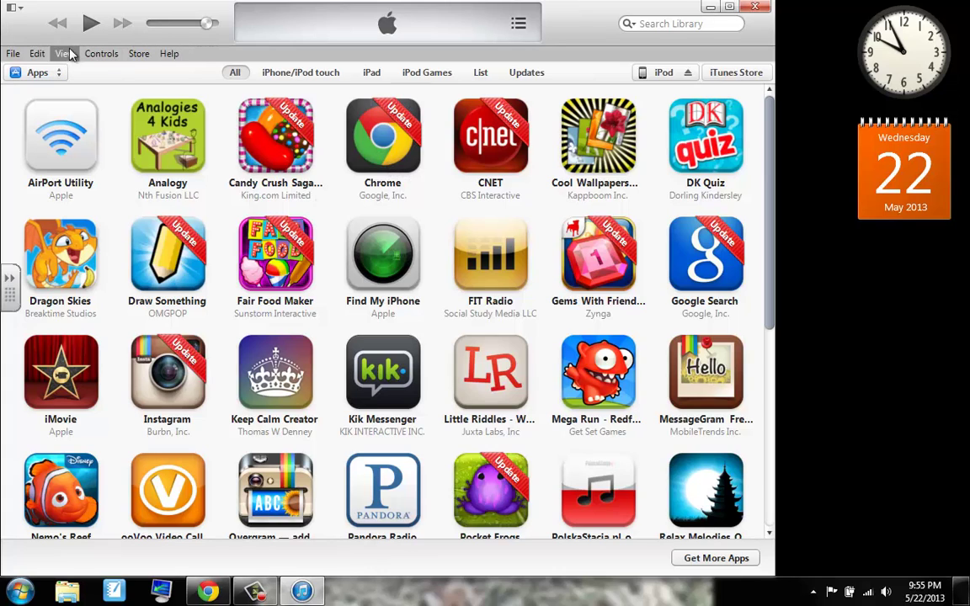
- Lower the playback volume slightly
{"action": "left_click", "coordinate": [214, 25]}
{"action": "left_click_drag", "start_coordinate": [216, 30], "coordinate": [205, 27]}
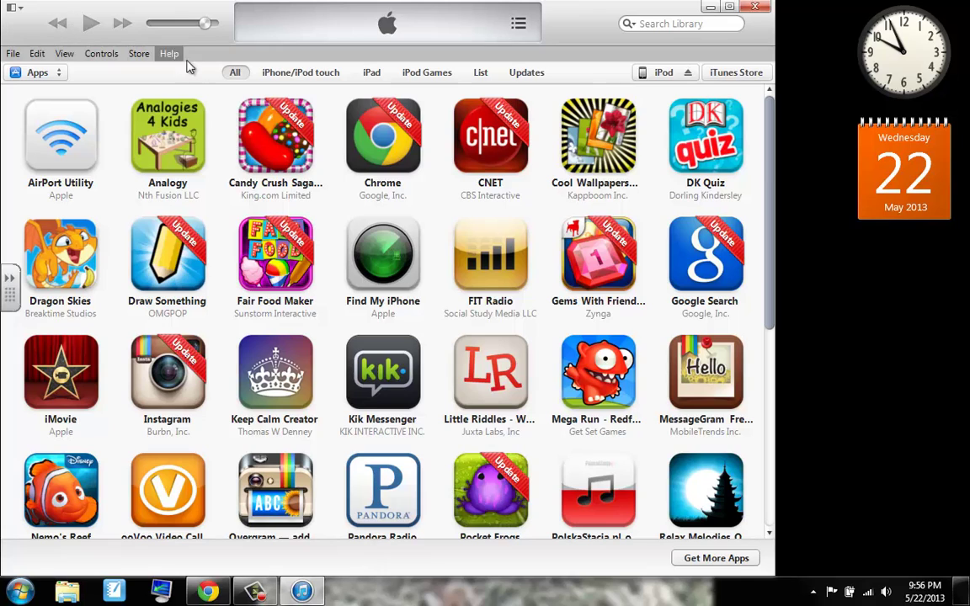
- Search the library for "cant hold us" and go to the song Can't Hold Us (feat. Ray Dalton) in Music
{"action": "left_click", "coordinate": [657, 22]}
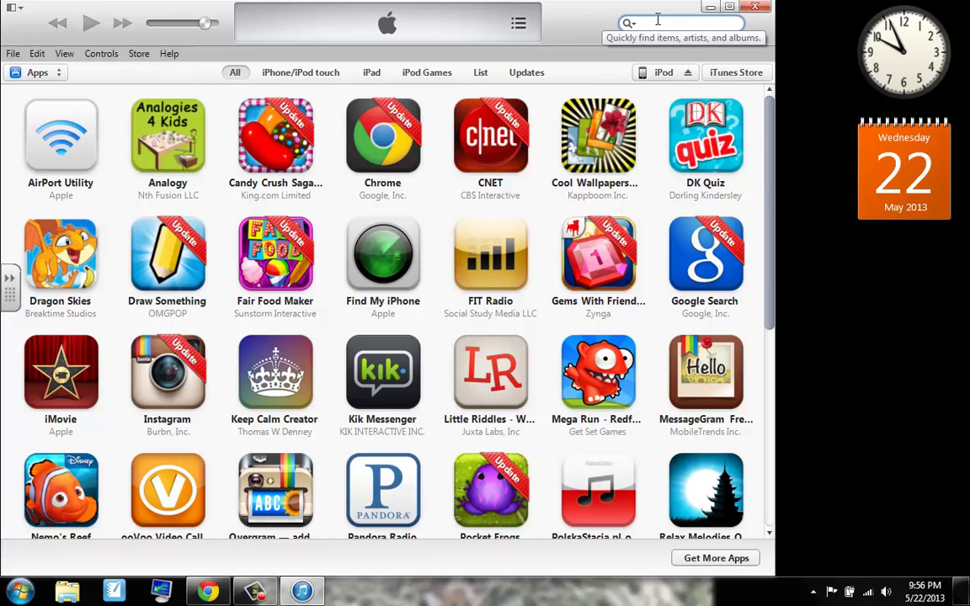
{"action": "type", "text": "cant hold us"}
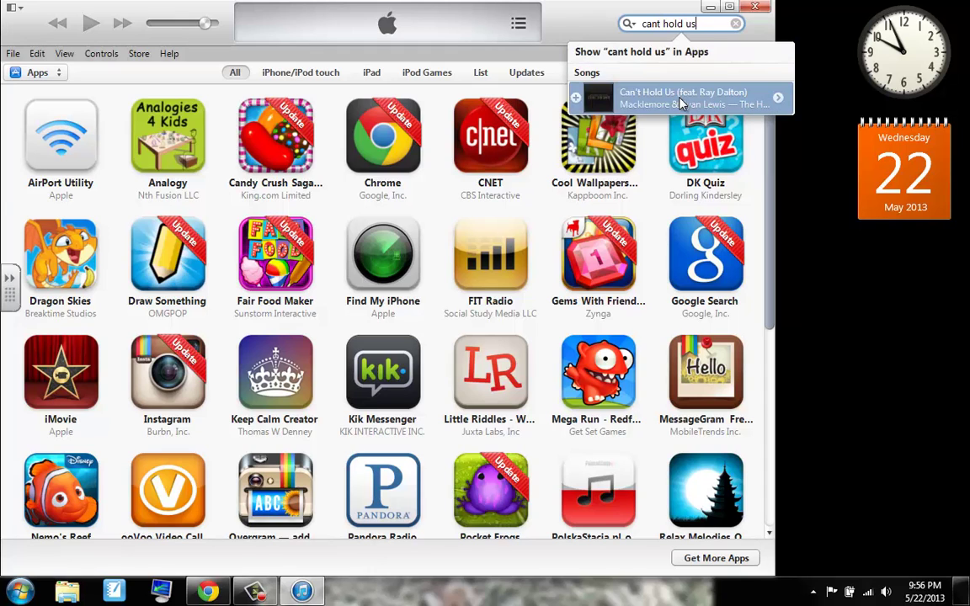
{"action": "left_click", "coordinate": [610, 87]}
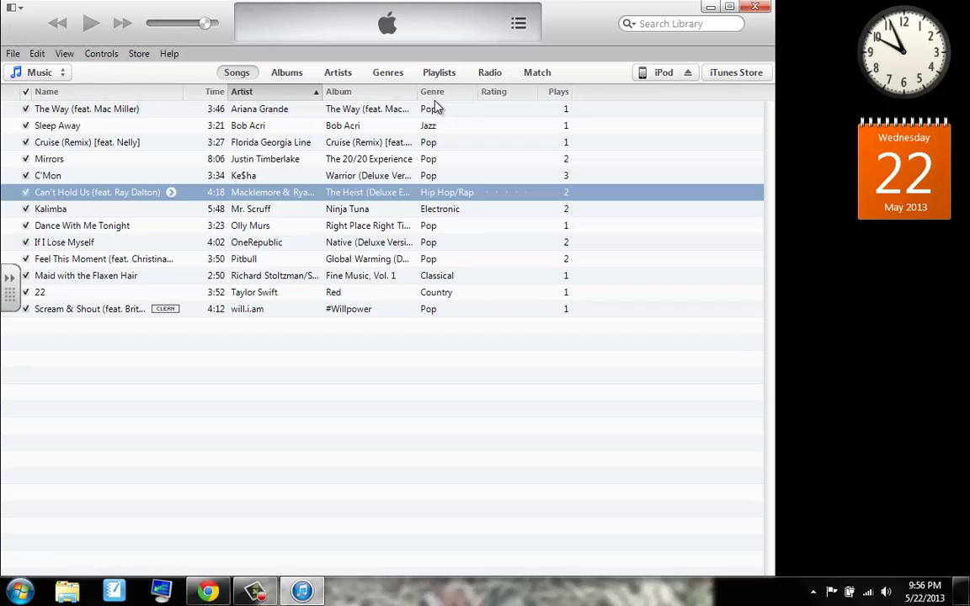
- Look through the songs in the Up Next queue and close the list
{"action": "left_click", "coordinate": [517, 25]}
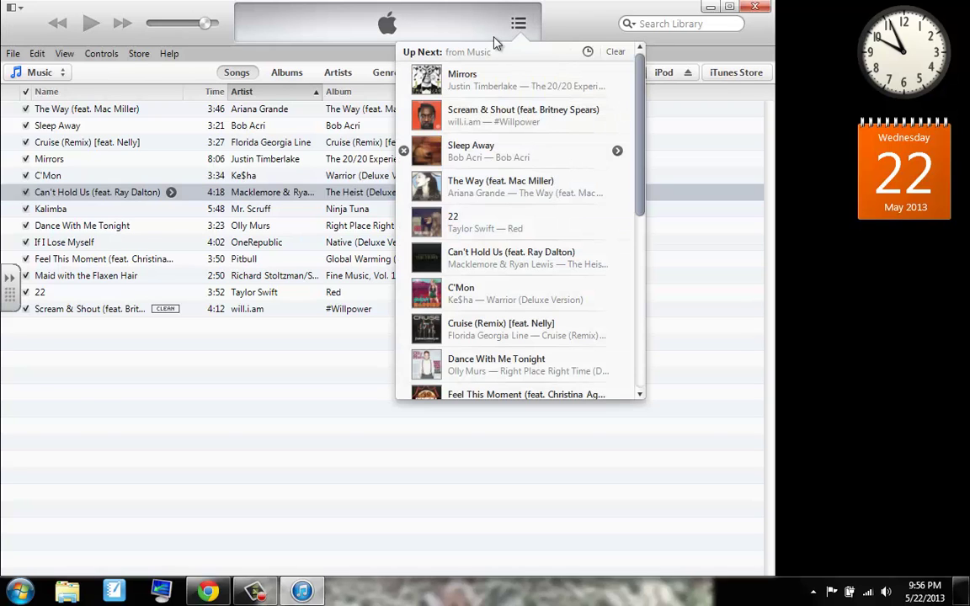
{"action": "left_click_drag", "start_coordinate": [639, 184], "coordinate": [641, 116]}
{"action": "left_click", "coordinate": [595, 468]}
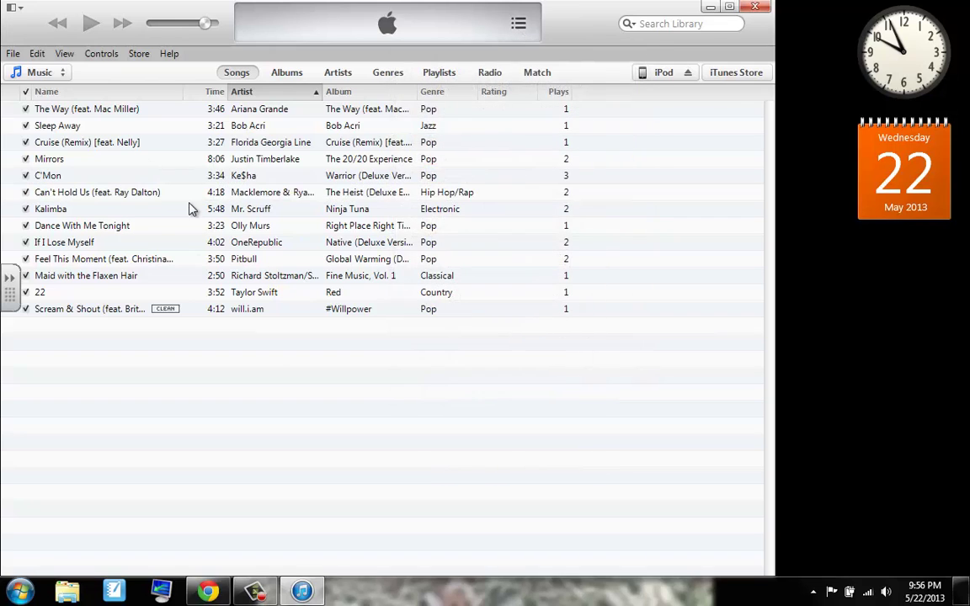
- Add the song Can't Hold Us (feat. Ray Dalton) to the Up Next queue
{"action": "left_click", "coordinate": [119, 211]}
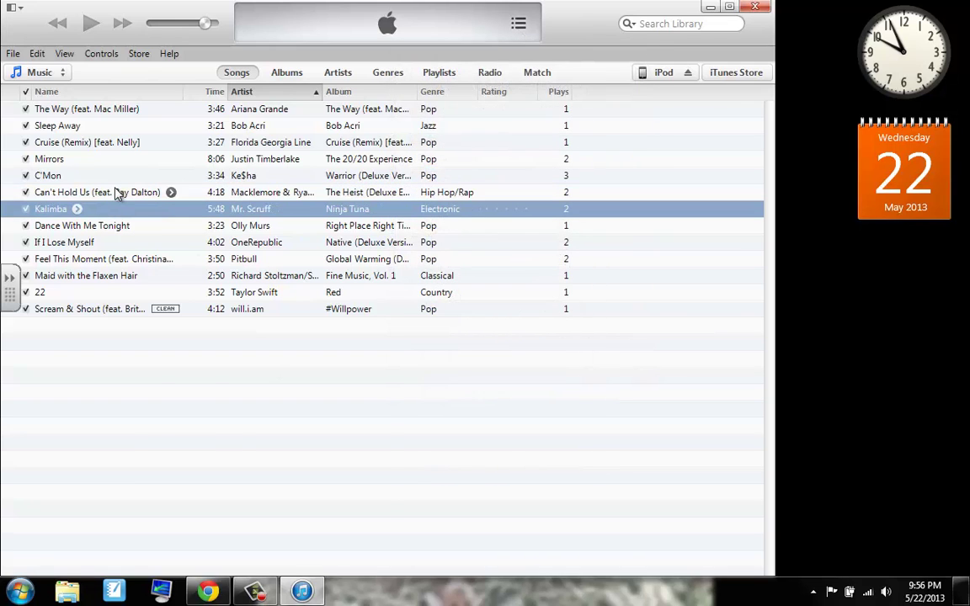
{"action": "right_click", "coordinate": [118, 193]}
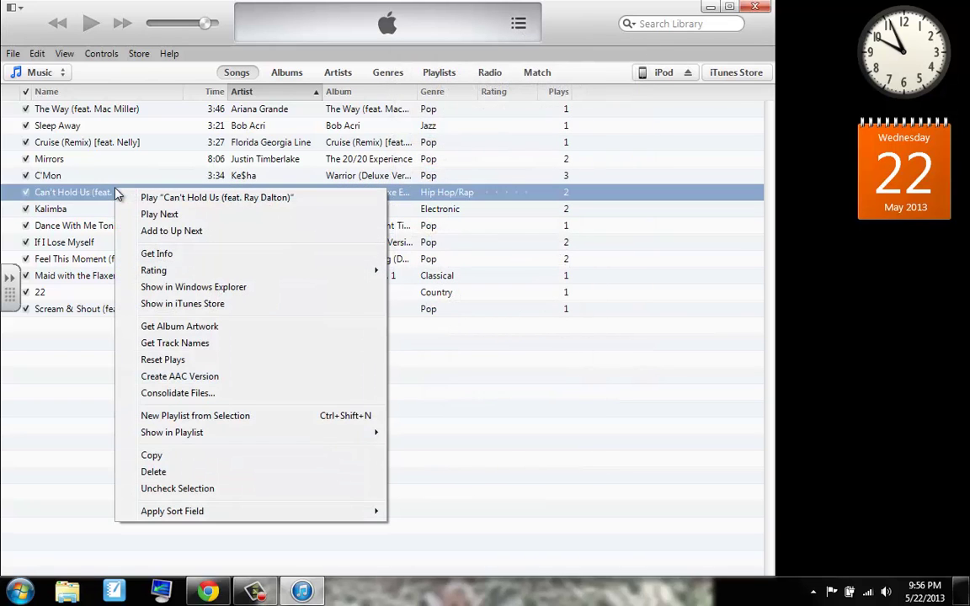
{"action": "left_click", "coordinate": [145, 231]}
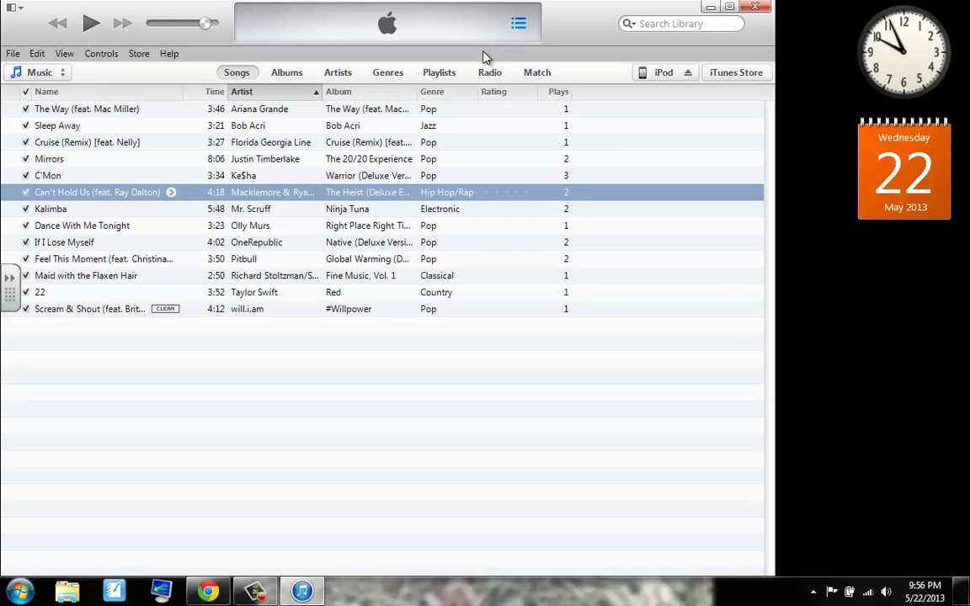
{"action": "left_click", "coordinate": [65, 53]}
{"action": "mouse_move", "coordinate": [13, 53]}
{"action": "left_click", "coordinate": [15, 25]}
- Browse the TV Shows, Tones and Apps sections of the library
{"action": "left_click", "coordinate": [32, 76]}
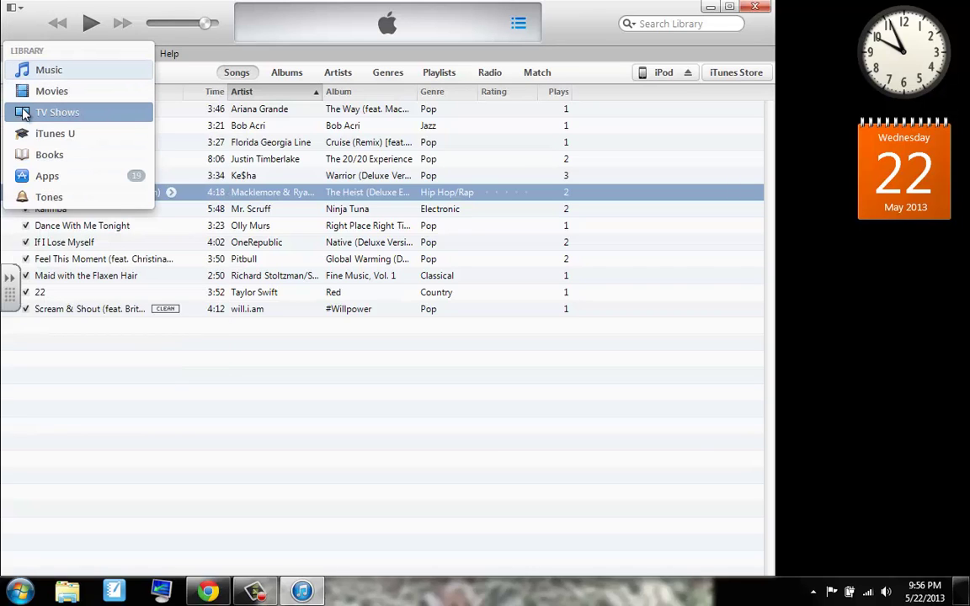
{"action": "left_click", "coordinate": [23, 113]}
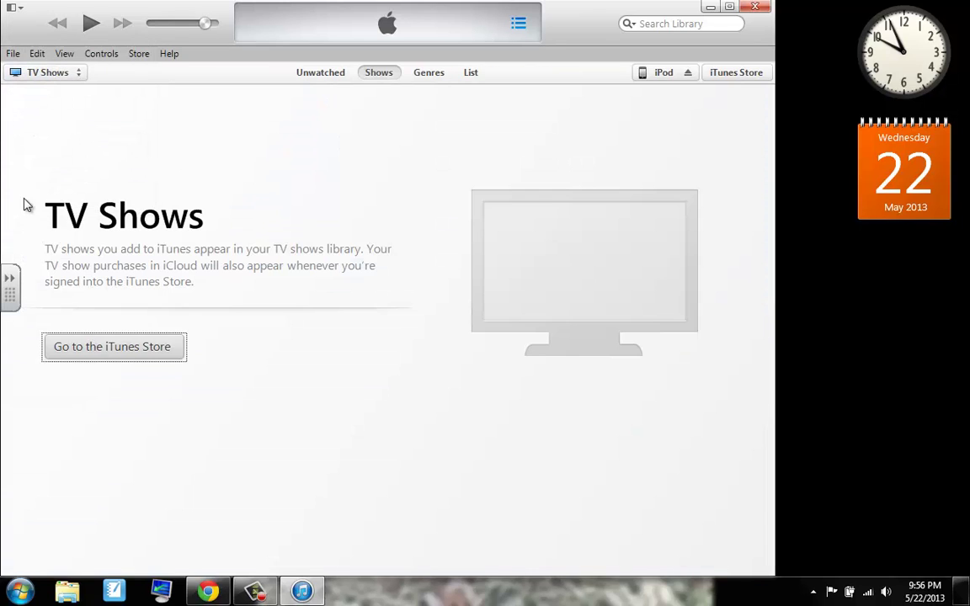
{"action": "left_click", "coordinate": [18, 74]}
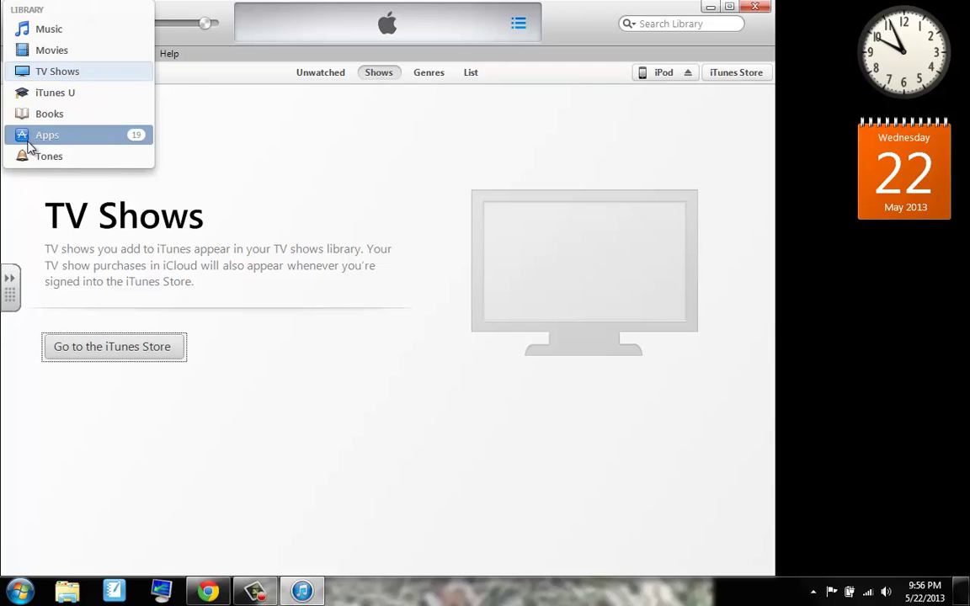
{"action": "left_click", "coordinate": [21, 156]}
{"action": "left_click", "coordinate": [40, 73]}
{"action": "left_click", "coordinate": [50, 134]}
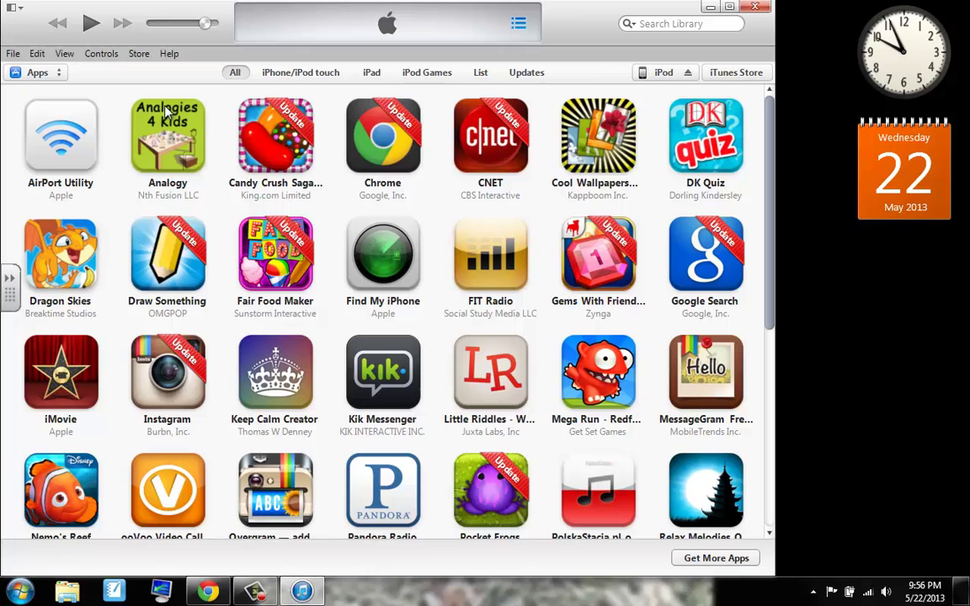
- Browse the Books, iTunes U and Movies sections of the library and return to Music
{"action": "left_click", "coordinate": [26, 73]}
{"action": "left_click", "coordinate": [98, 121]}
{"action": "left_click", "coordinate": [52, 76]}
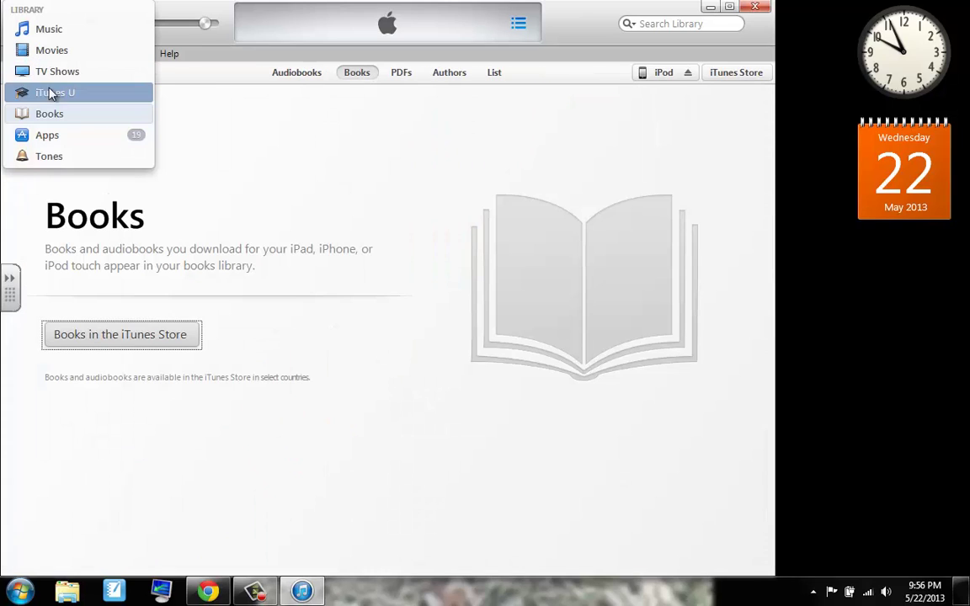
{"action": "left_click", "coordinate": [58, 94]}
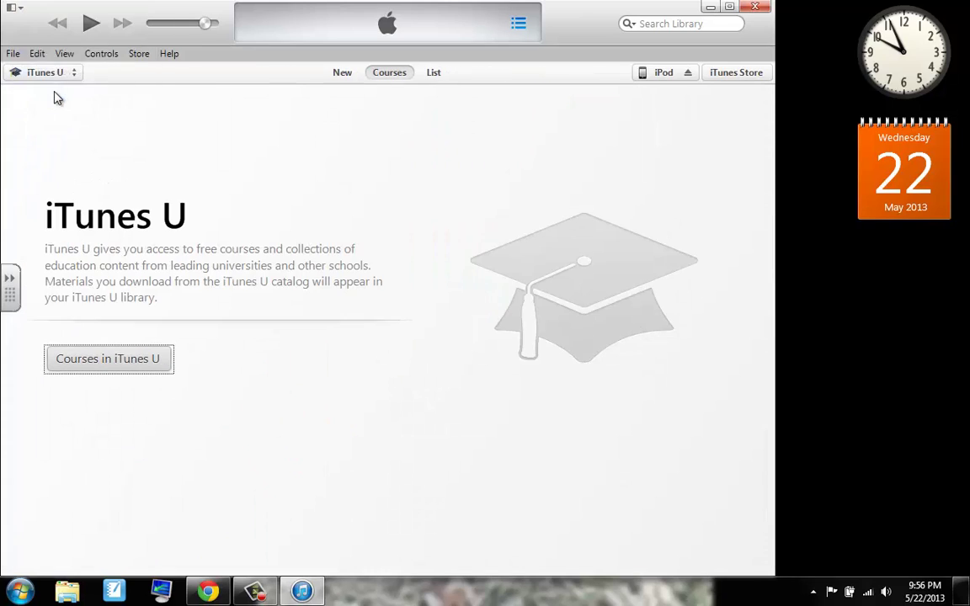
{"action": "left_click", "coordinate": [45, 75]}
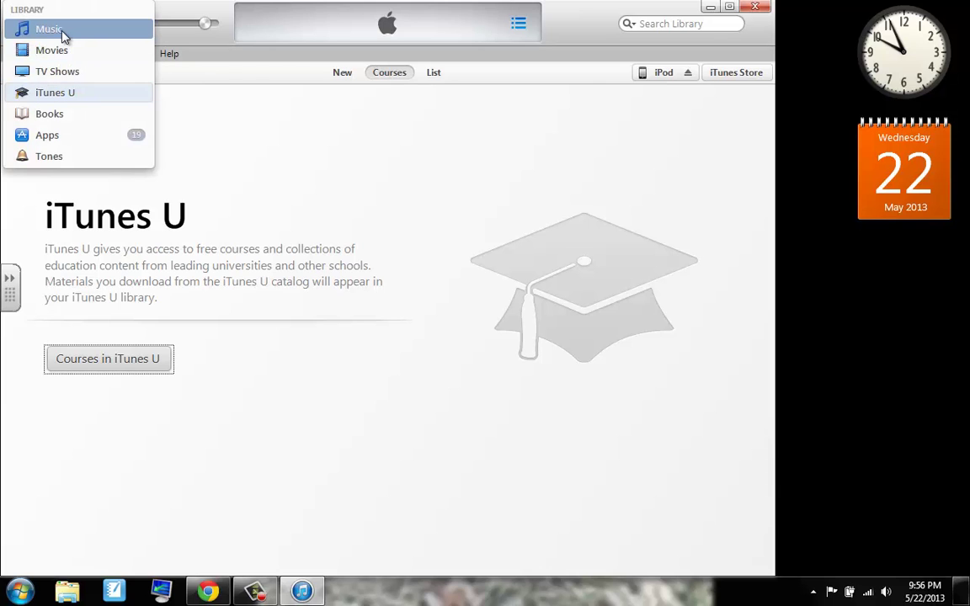
{"action": "left_click", "coordinate": [54, 49]}
{"action": "left_click", "coordinate": [32, 72]}
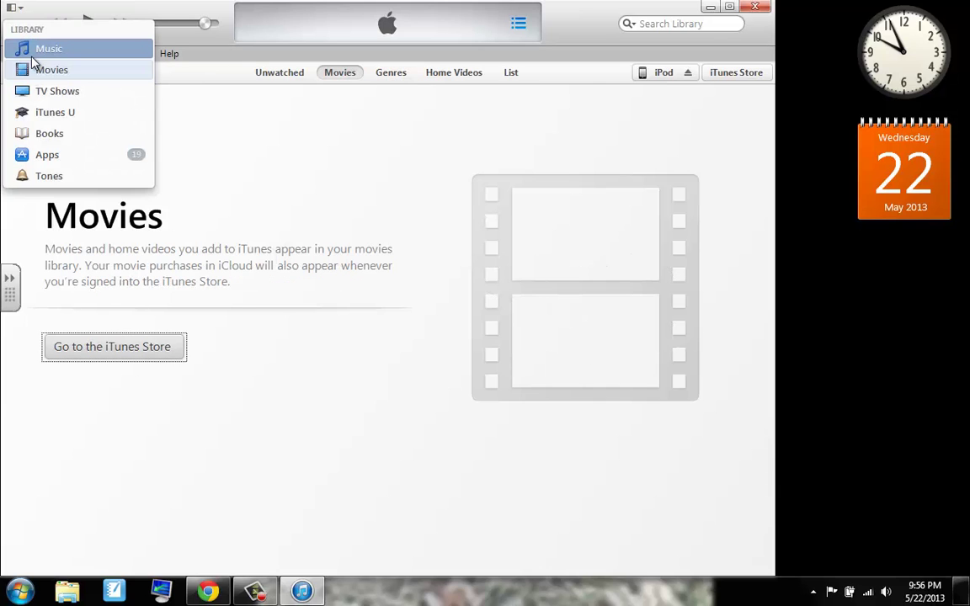
{"action": "left_click", "coordinate": [38, 49]}
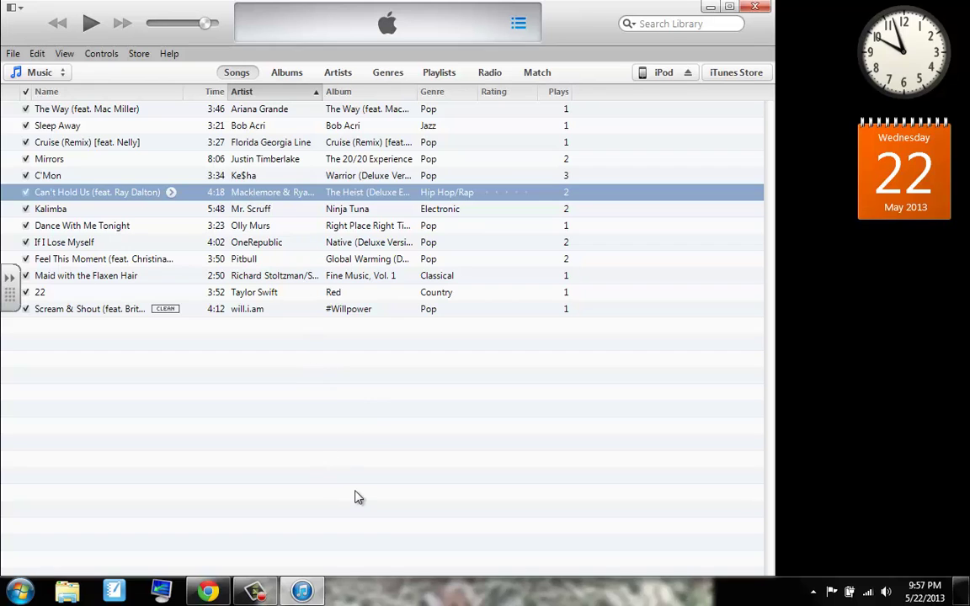
{"action": "left_click", "coordinate": [301, 591]}
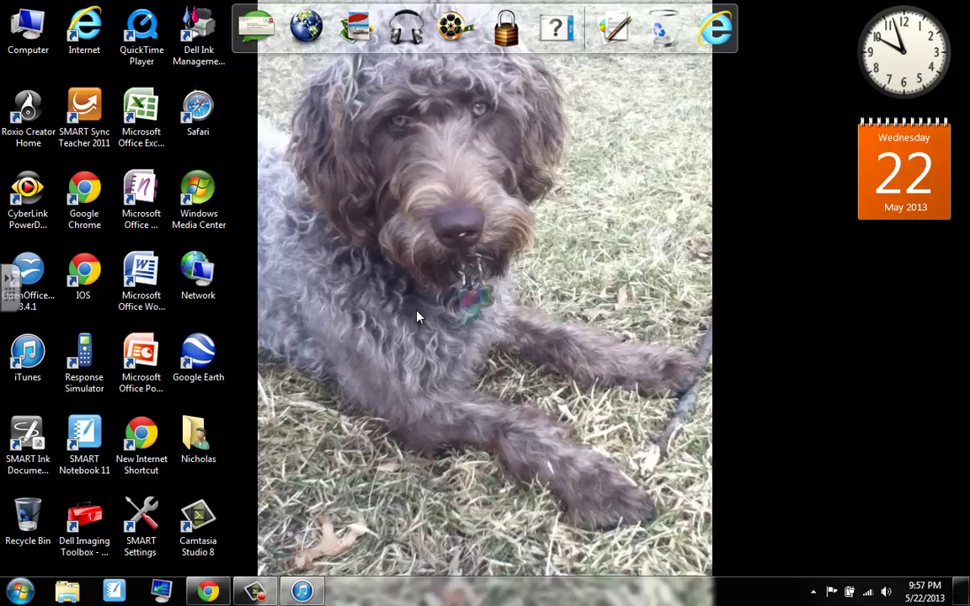
{"action": "left_click", "coordinate": [302, 592]}
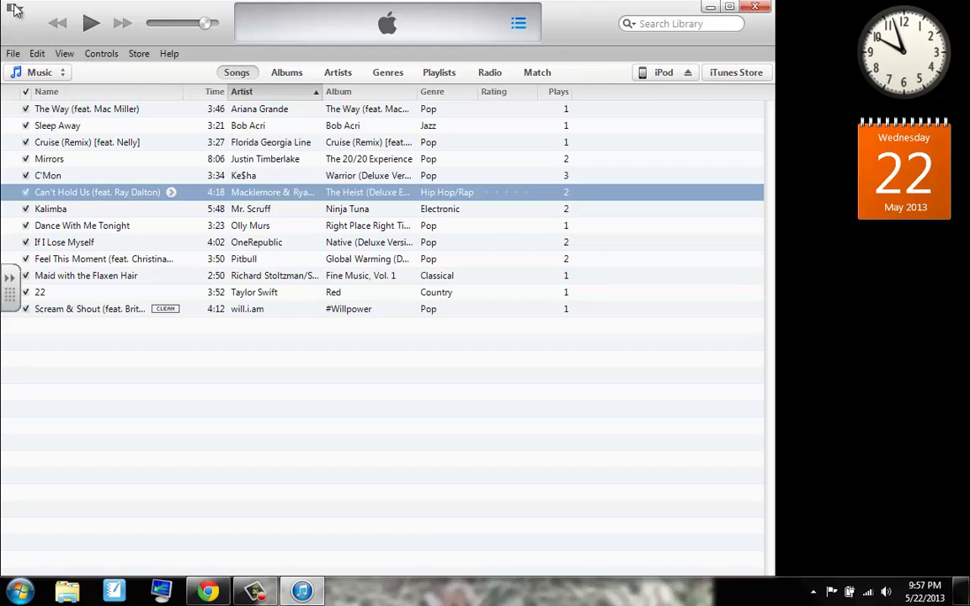
{"action": "left_click", "coordinate": [11, 6]}
{"action": "left_click", "coordinate": [105, 76]}
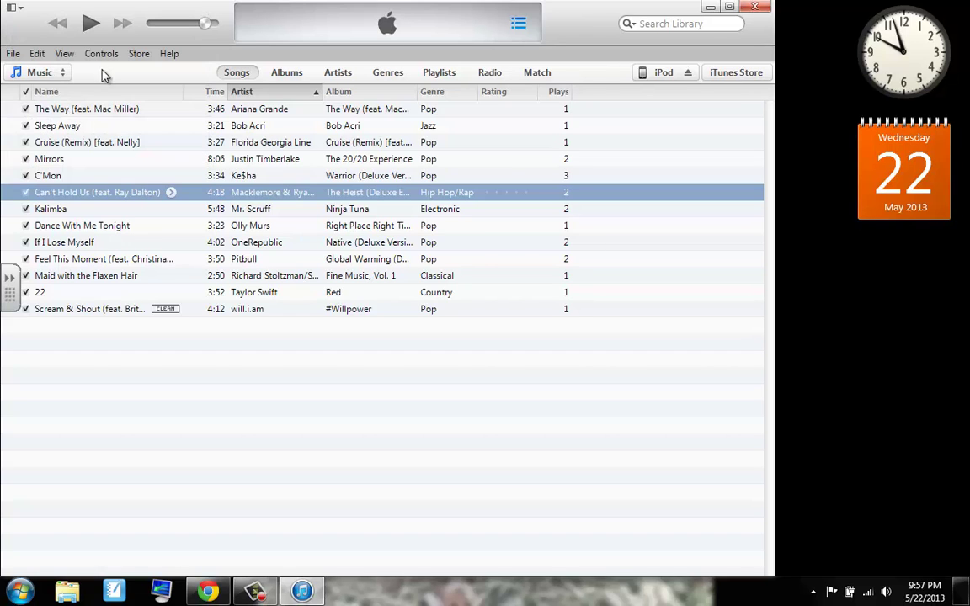
- Check the installed version in the About iTunes information and close iTunes
{"action": "left_click", "coordinate": [170, 54]}
{"action": "left_click", "coordinate": [224, 282]}
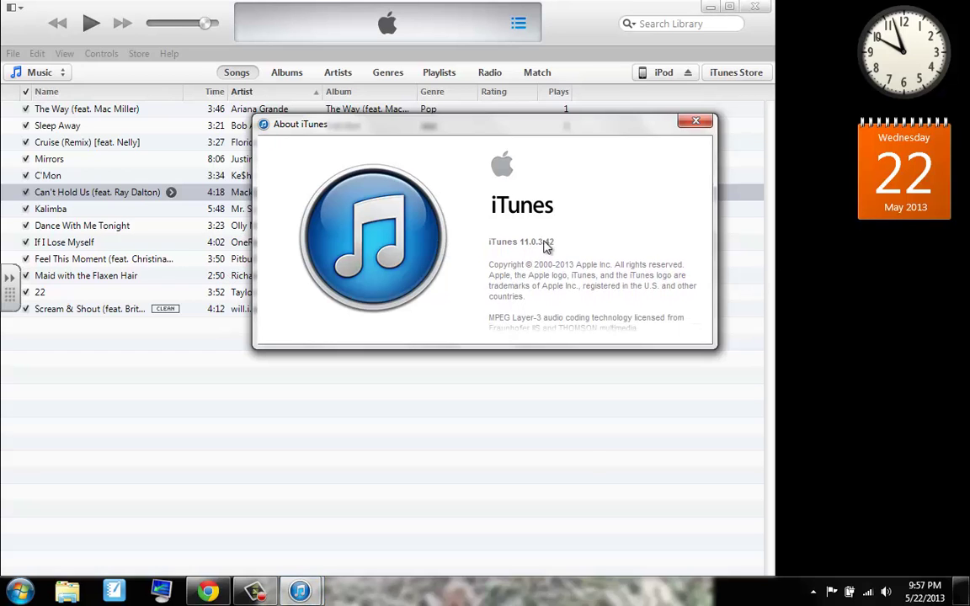
{"action": "left_click", "coordinate": [696, 123]}
{"action": "left_click", "coordinate": [755, 7]}
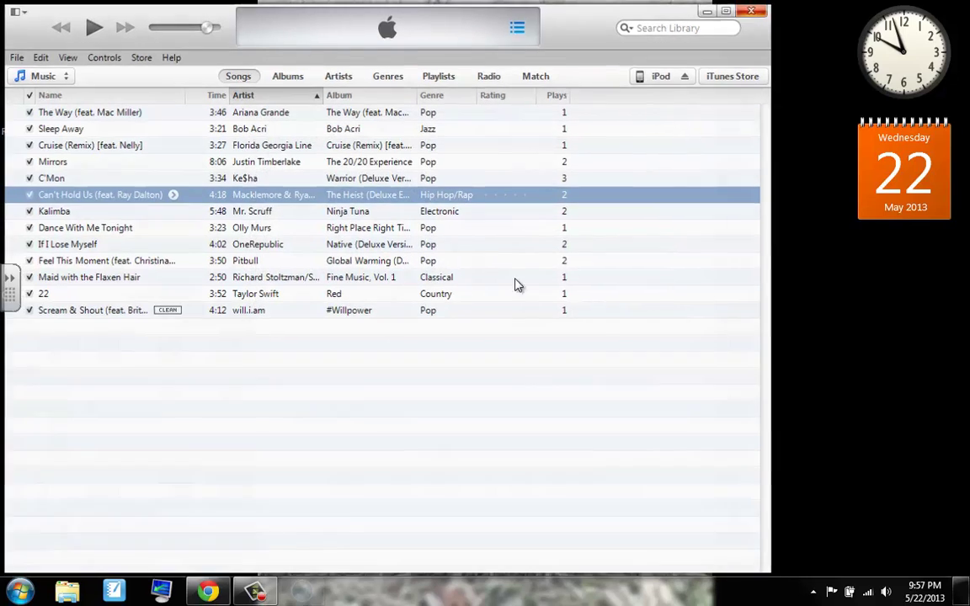